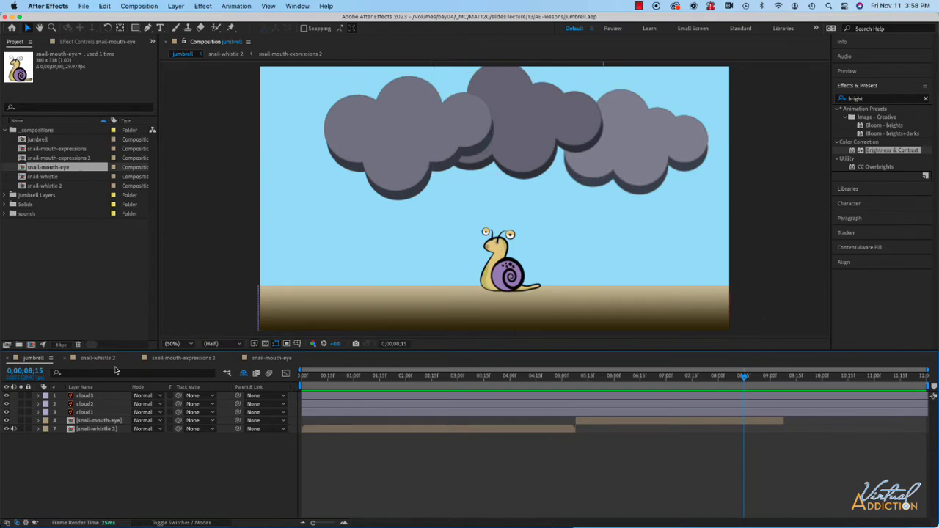
# Pre-compose the cloud1, cloud2 and cloud3 layers into a new composition named cloud-precomp, moving all attributes into it
pyautogui.click(99, 413)
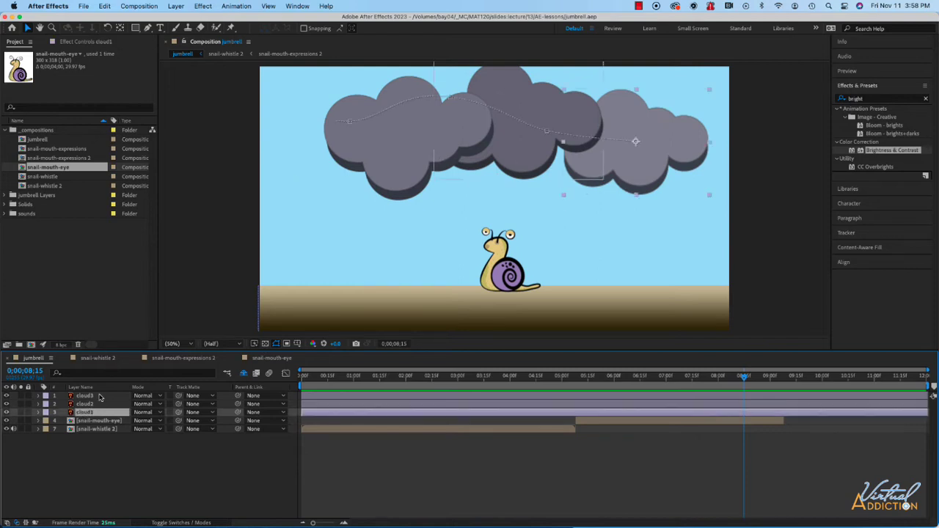
pyautogui.keyDown('shift'); pyautogui.click(100, 397); pyautogui.keyUp('shift')
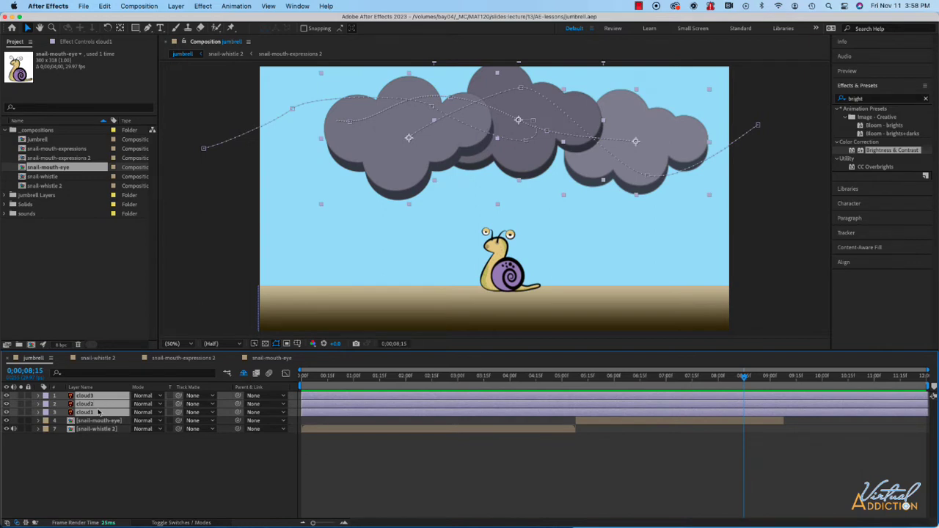
pyautogui.rightClick(105, 399)
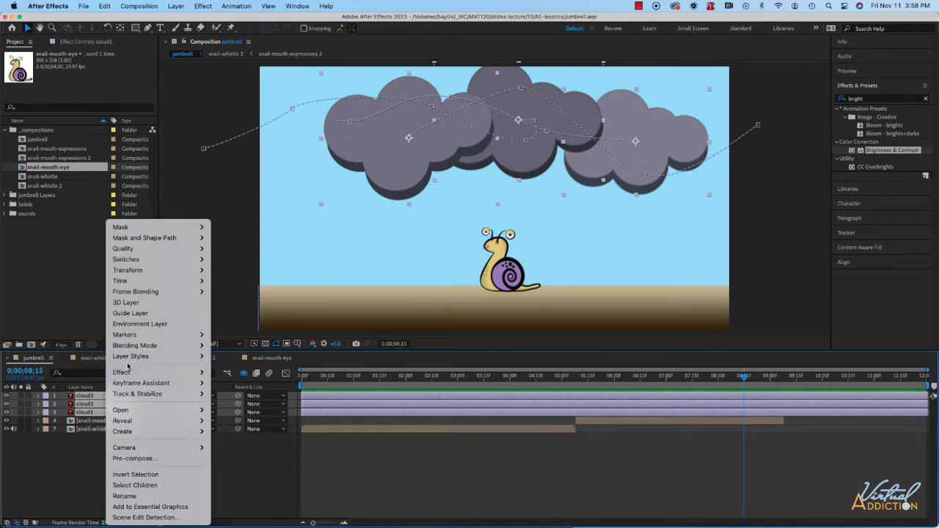
pyautogui.click(127, 458)
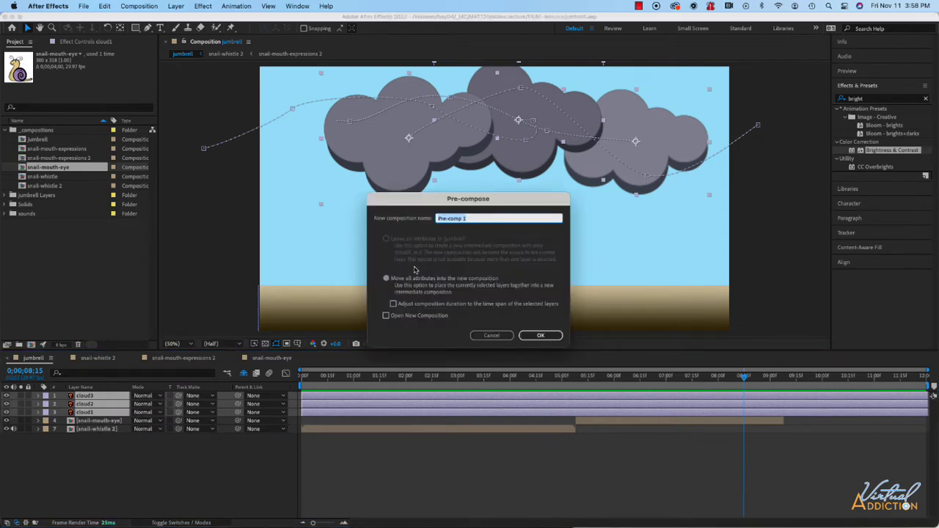
pyautogui.write('cloud-precomp')
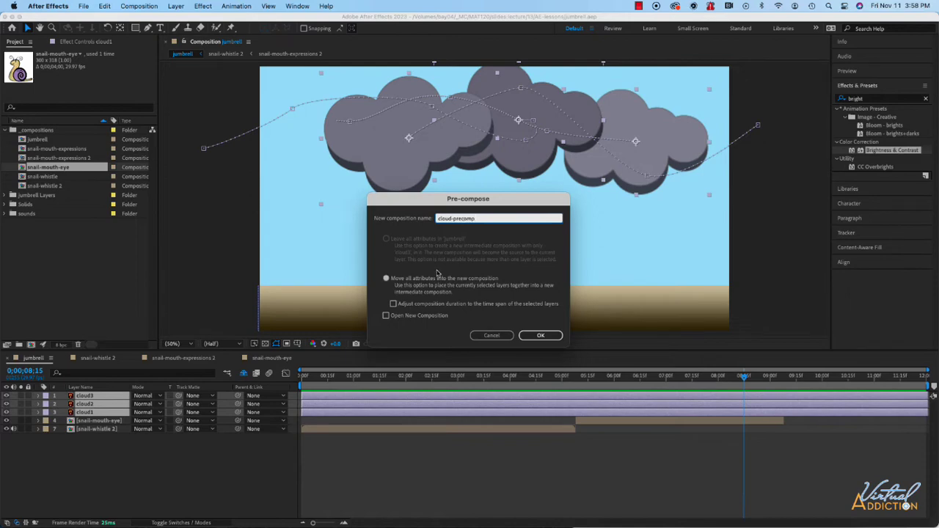
pyautogui.click(539, 336)
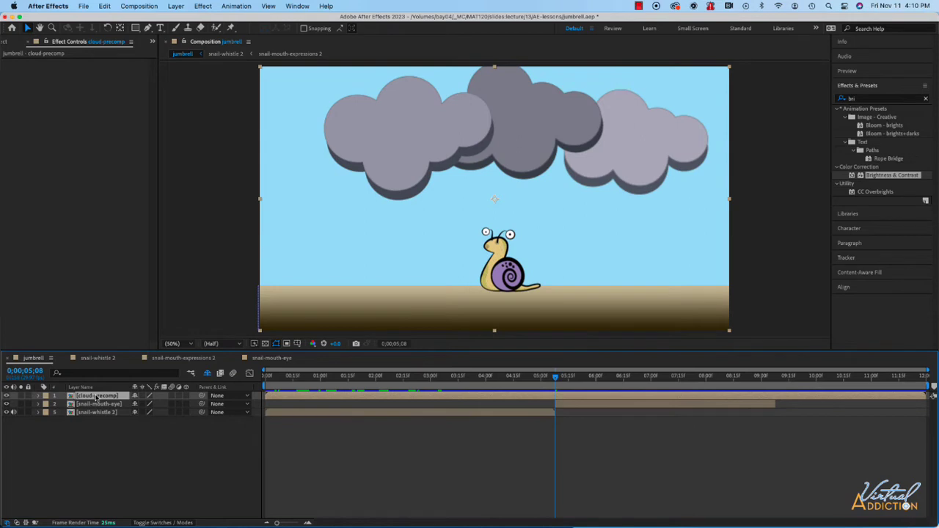
# Duplicate the cloud-precomp layer and scale the copy to 70%
pyautogui.press('super+d')
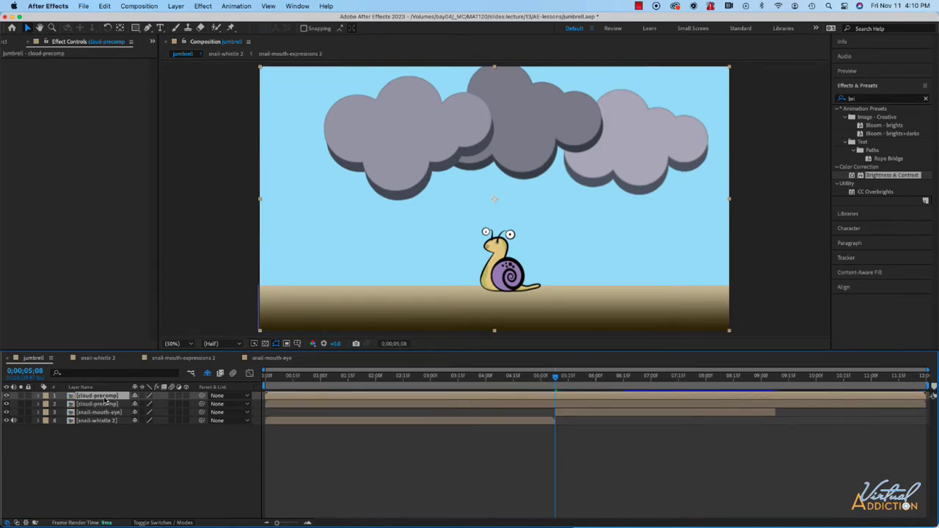
pyautogui.press('s')
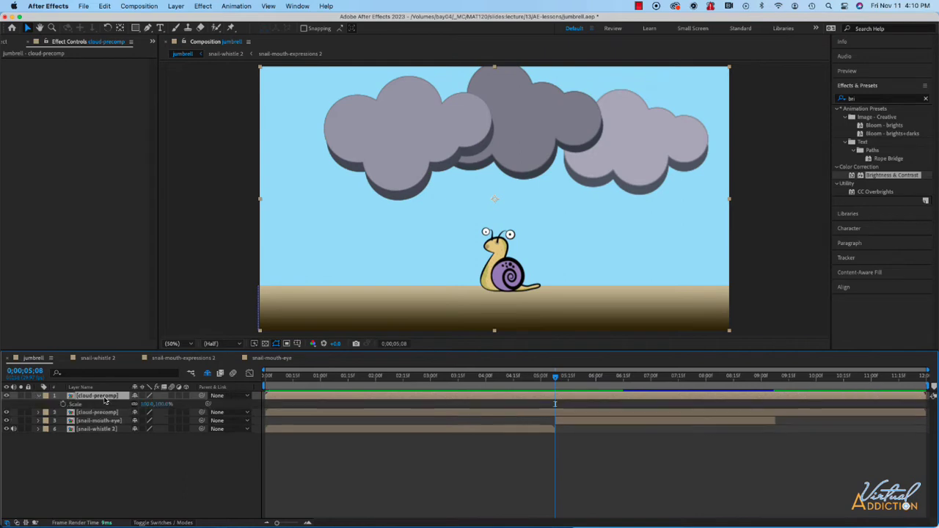
pyautogui.moveTo(149, 404); pyautogui.dragTo(132, 404)
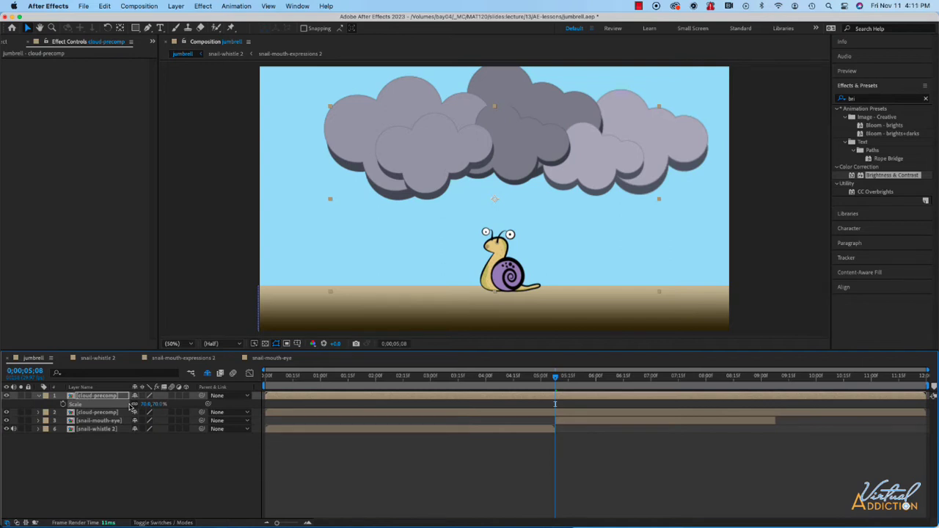
# Lower the copied cloud layer's opacity to 80% and move it toward the upper-left corner of the frame
pyautogui.hotkey('shift', 't')
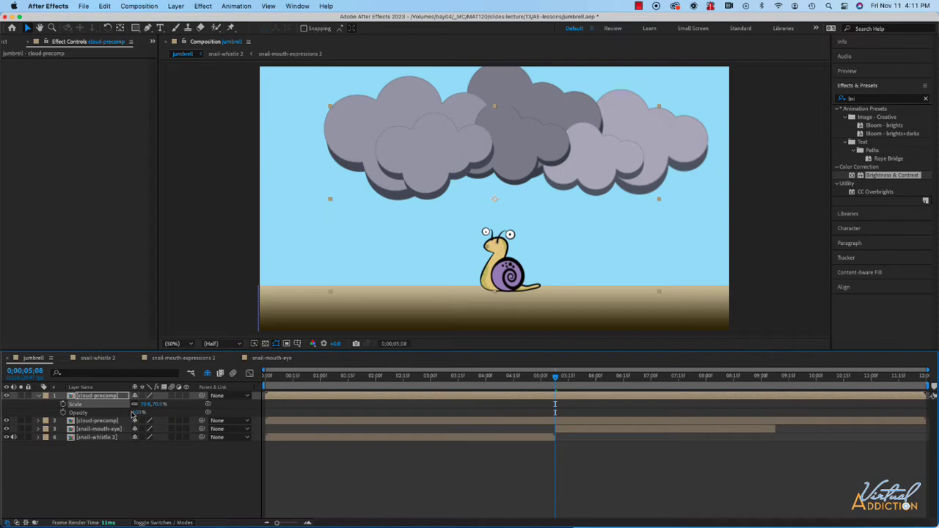
pyautogui.moveTo(138, 413); pyautogui.dragTo(121, 412)
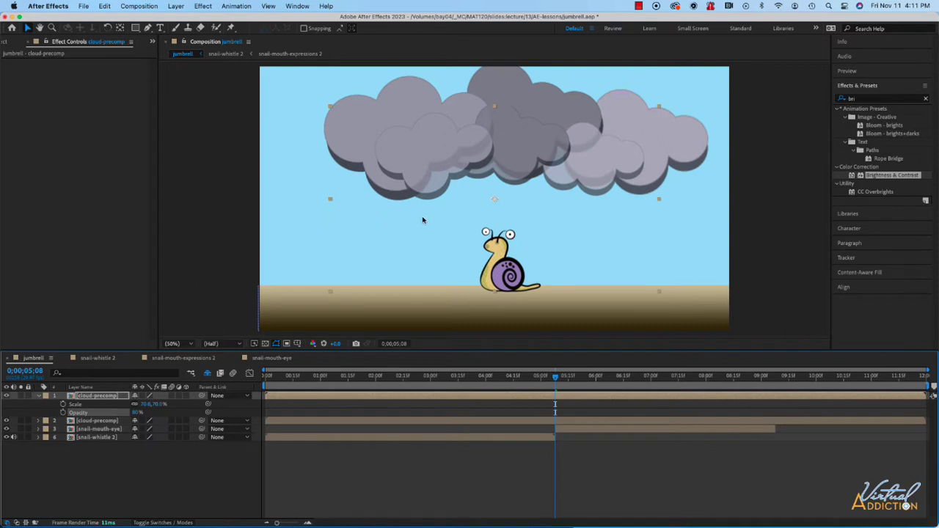
pyautogui.moveTo(421, 159); pyautogui.dragTo(295, 100)
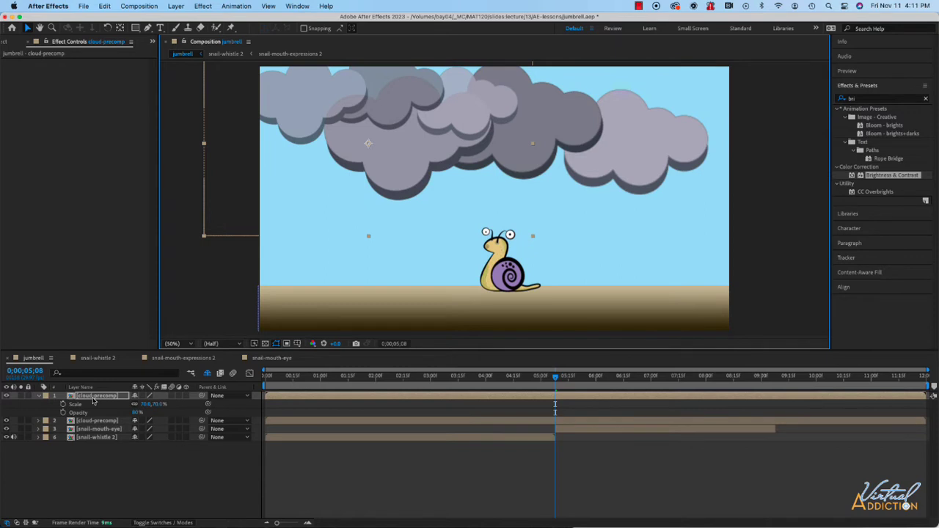
# Duplicate the semi-transparent cloud layer and move the new copy across to the right side of the sky
pyautogui.press('super+d')
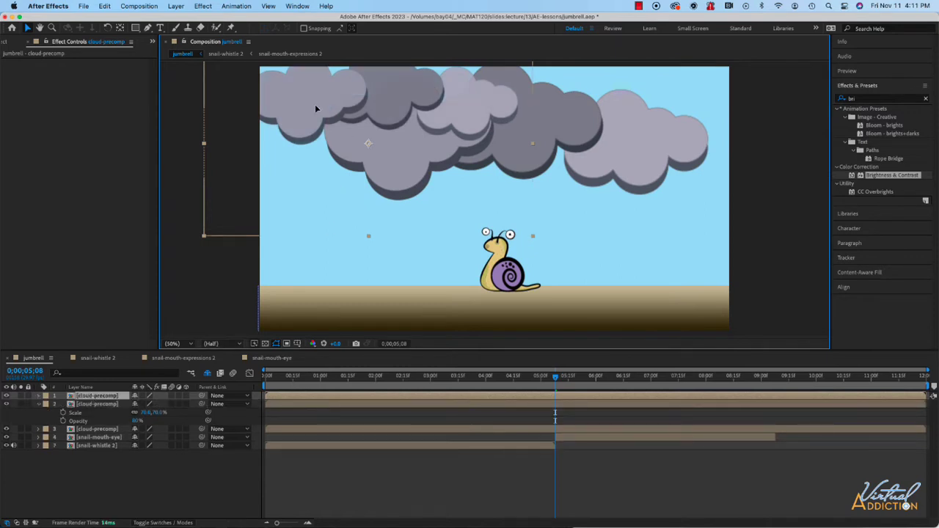
pyautogui.moveTo(316, 109); pyautogui.dragTo(515, 140)
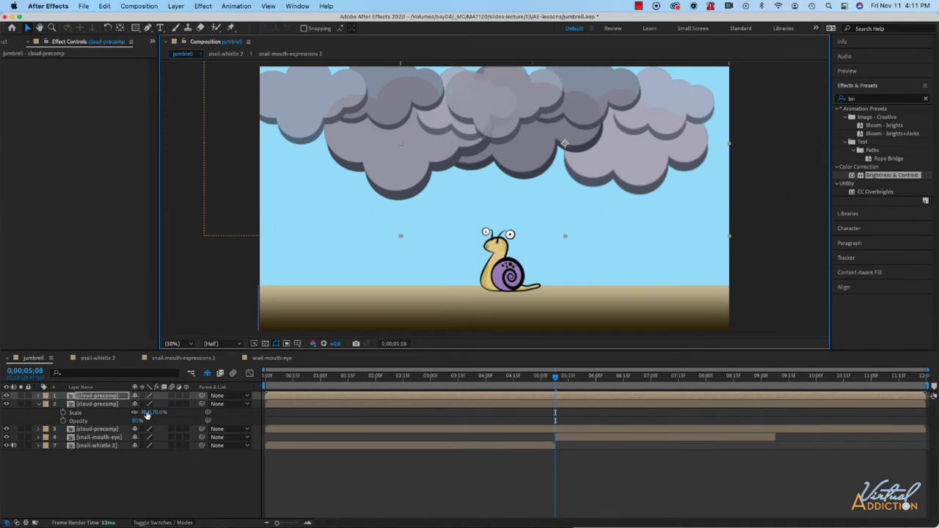
# Mirror the first cloud copy by setting its scale to -83, 83%, and shift it slightly down and right
pyautogui.moveTo(147, 415); pyautogui.dragTo(158, 413)
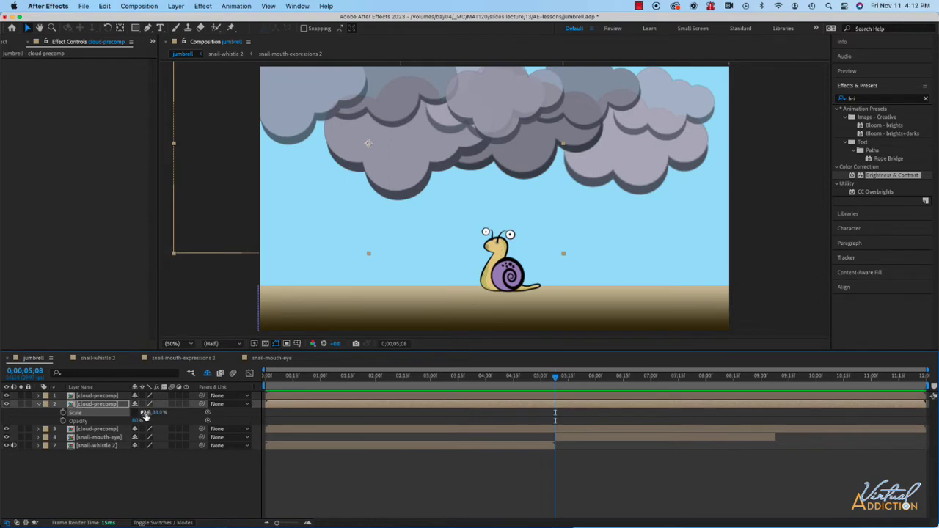
pyautogui.click(144, 415)
pyautogui.click(148, 413)
pyautogui.write('-83')
pyautogui.press('Return')
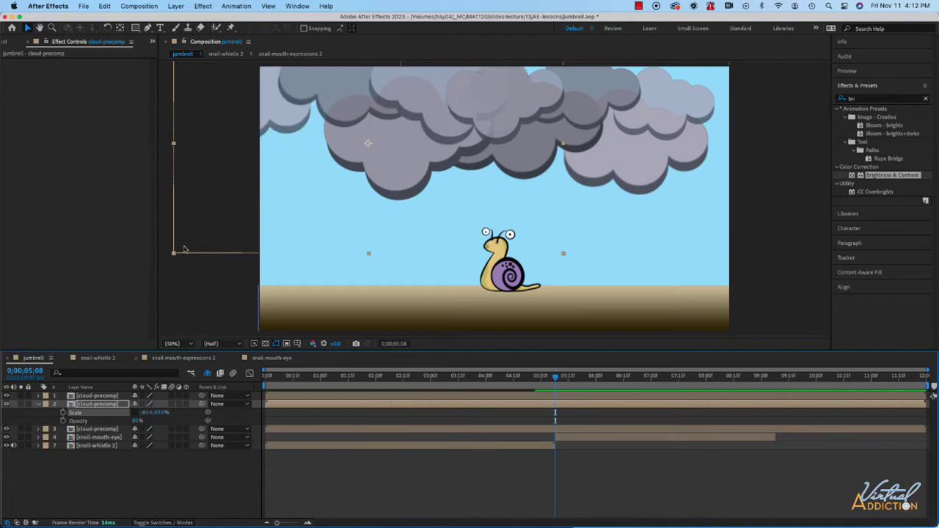
pyautogui.moveTo(297, 120); pyautogui.dragTo(332, 133)
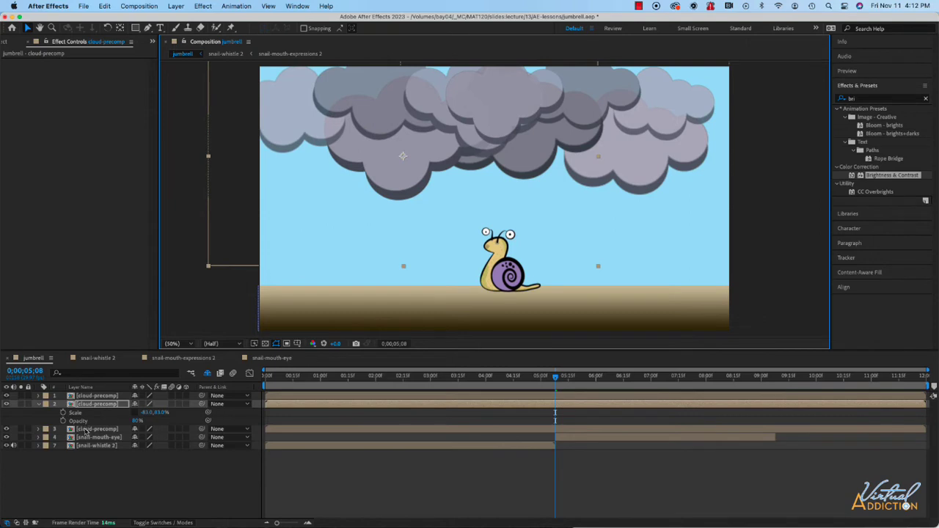
# Place the mirrored copy below the original cloud-precomp in the layer order and shift the topmost copy further right
pyautogui.moveTo(86, 405); pyautogui.dragTo(86, 437)
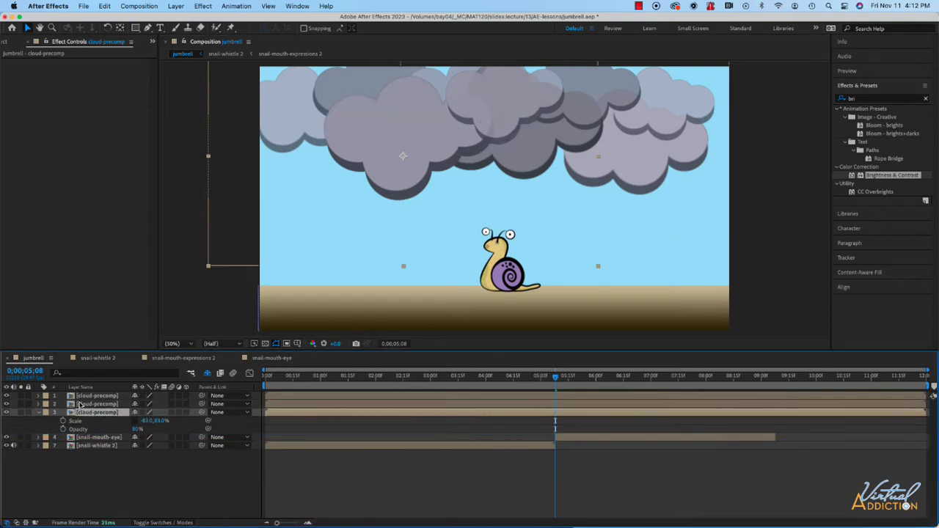
pyautogui.click(86, 396)
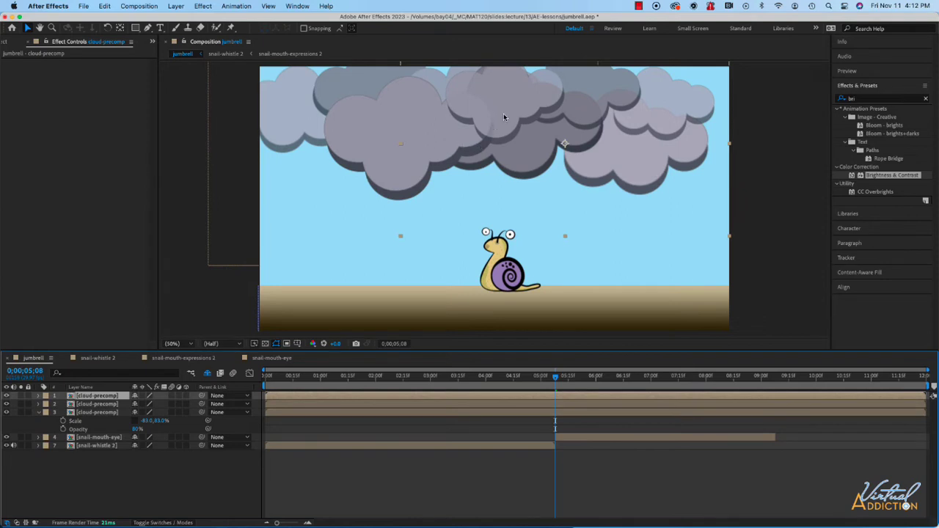
pyautogui.moveTo(503, 114); pyautogui.dragTo(561, 113)
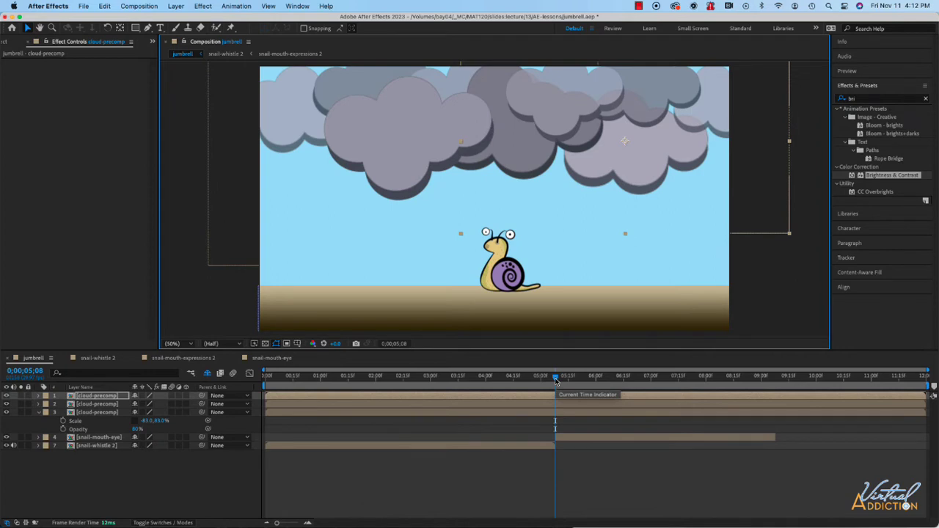
# Hide both cloud copies, keep the original cloud-precomp visible, and set the current time to 0;00;04;25
pyautogui.moveTo(555, 380); pyautogui.dragTo(401, 380)
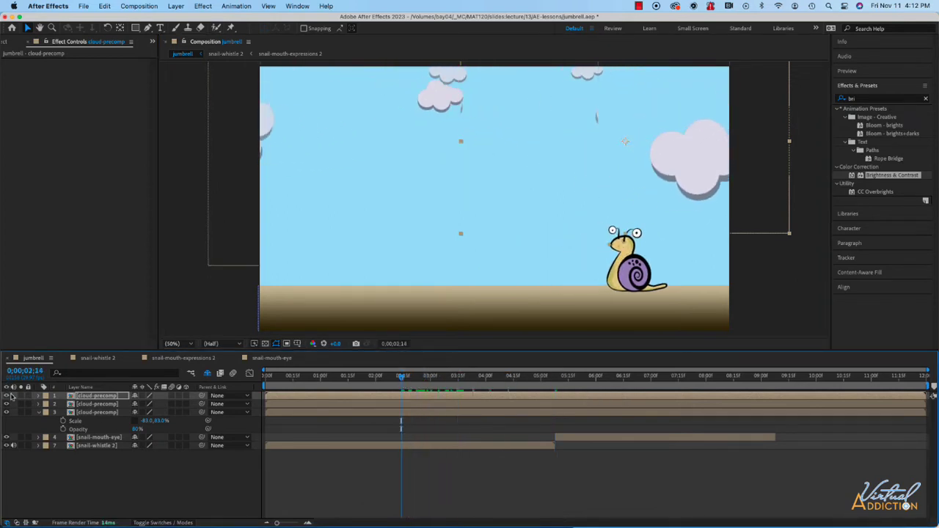
pyautogui.moveTo(9, 396); pyautogui.dragTo(9, 404)
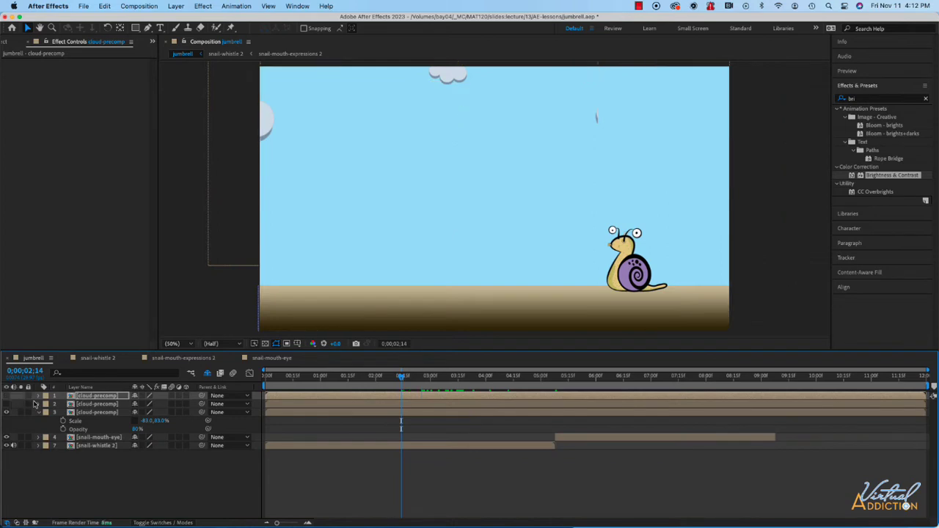
pyautogui.click(7, 404)
pyautogui.click(6, 413)
pyautogui.moveTo(402, 378); pyautogui.dragTo(532, 383)
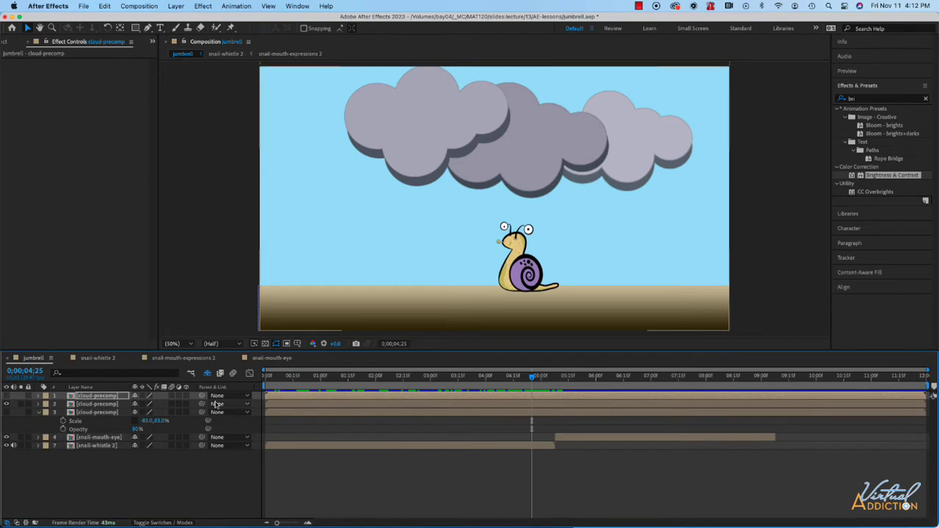
# Rename the mirrored cloud copy clouds2 and the topmost copy clouds3
pyautogui.click(99, 414)
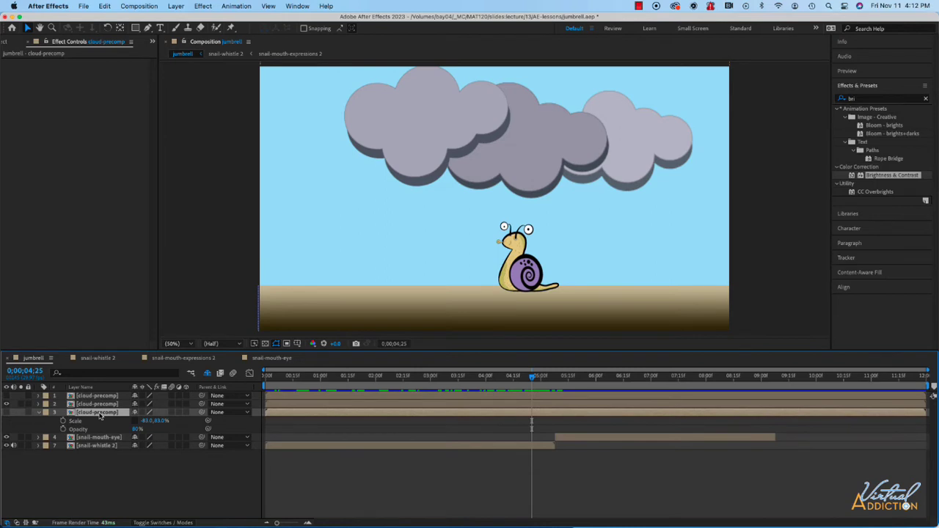
pyautogui.press('Return')
pyautogui.write('clouds2')
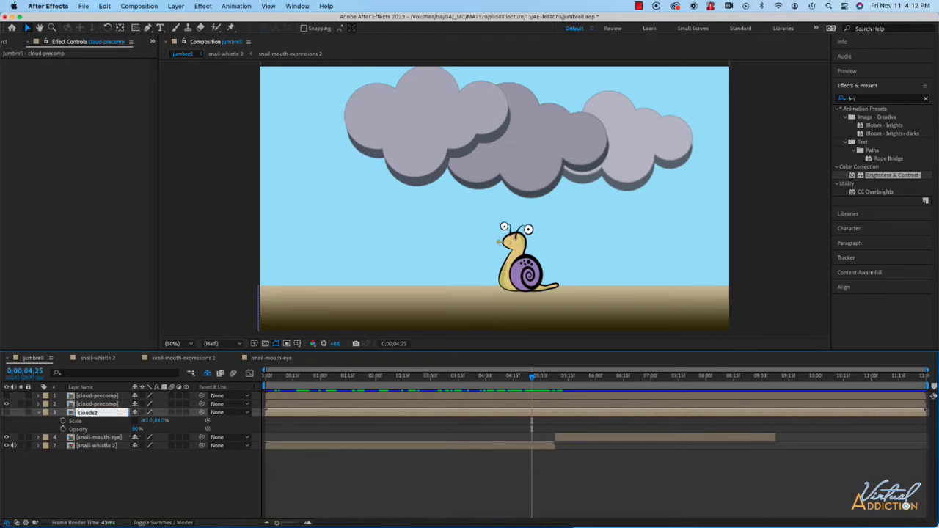
pyautogui.click(114, 397)
pyautogui.press('Return')
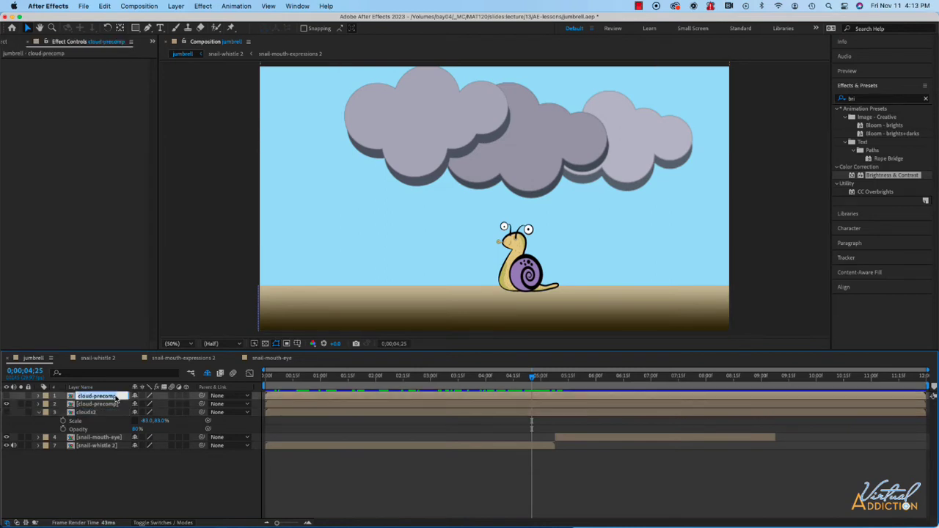
pyautogui.write('clouds3')
pyautogui.press('Return')
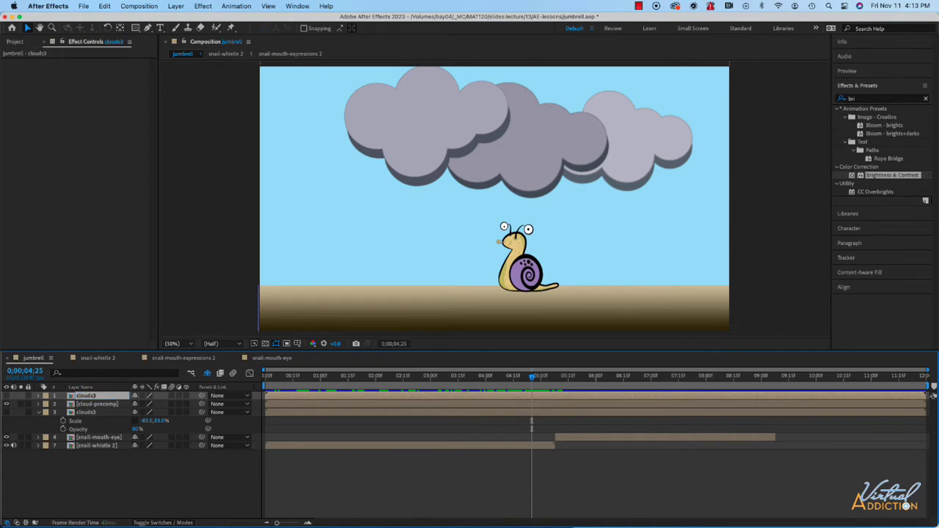
# Add scale keyframes to the clouds2 layer at 0;00;04;25 and 0;00;06;05
pyautogui.click(93, 413)
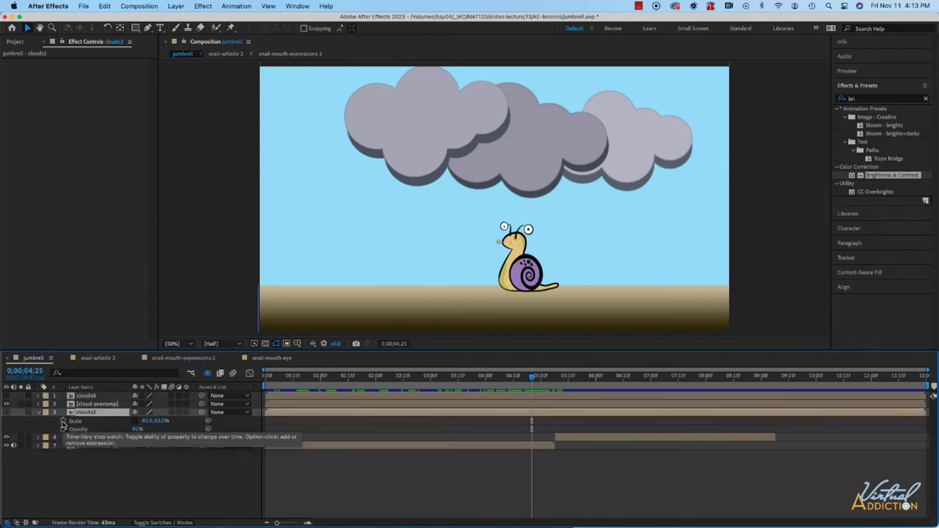
pyautogui.click(63, 422)
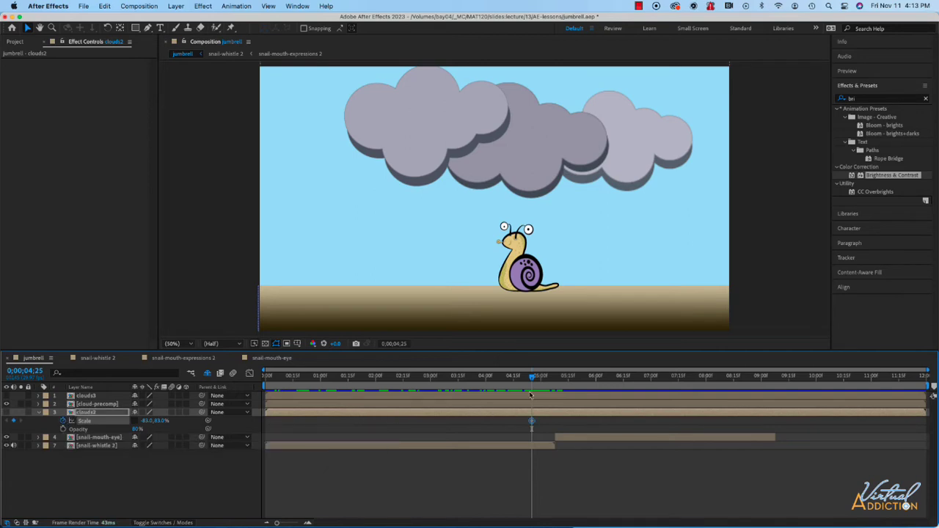
pyautogui.moveTo(534, 380); pyautogui.dragTo(606, 381)
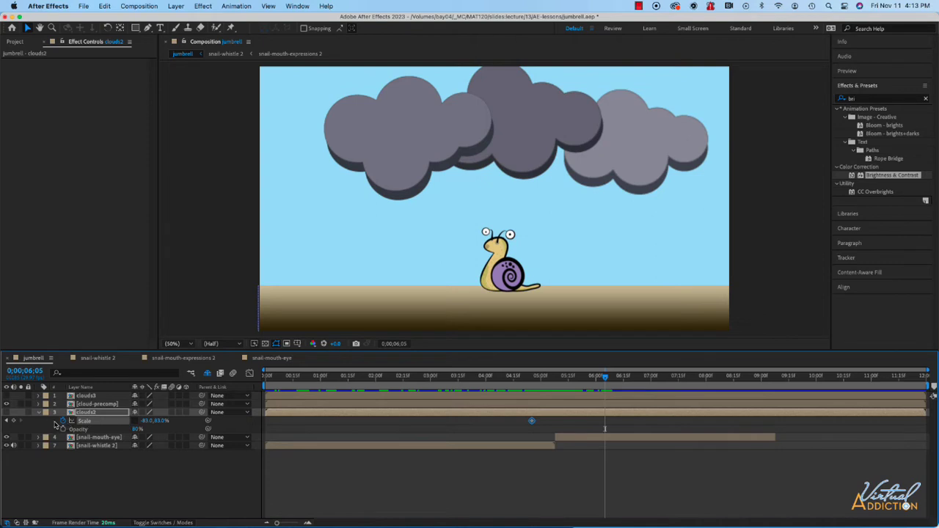
pyautogui.click(13, 421)
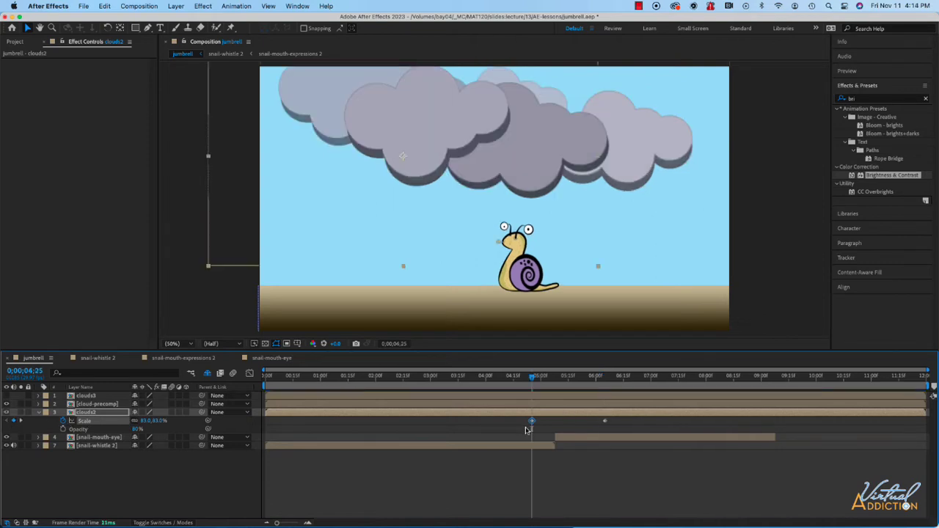
# Set the clouds2 scale keyframe at 0;00;04;25 to 28% and scrub through the scale animation
pyautogui.click(532, 421)
pyautogui.moveTo(132, 423); pyautogui.dragTo(103, 421)
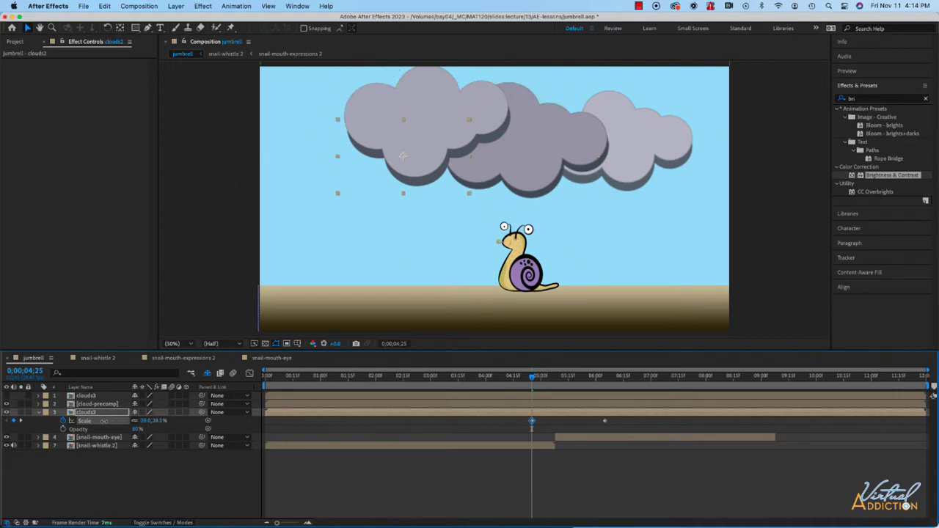
pyautogui.click(544, 377)
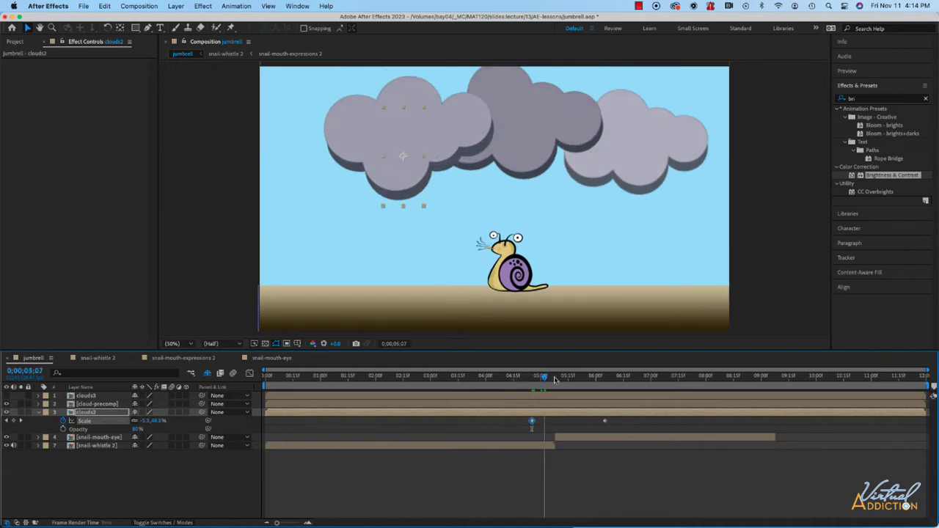
pyautogui.moveTo(555, 379); pyautogui.dragTo(531, 391)
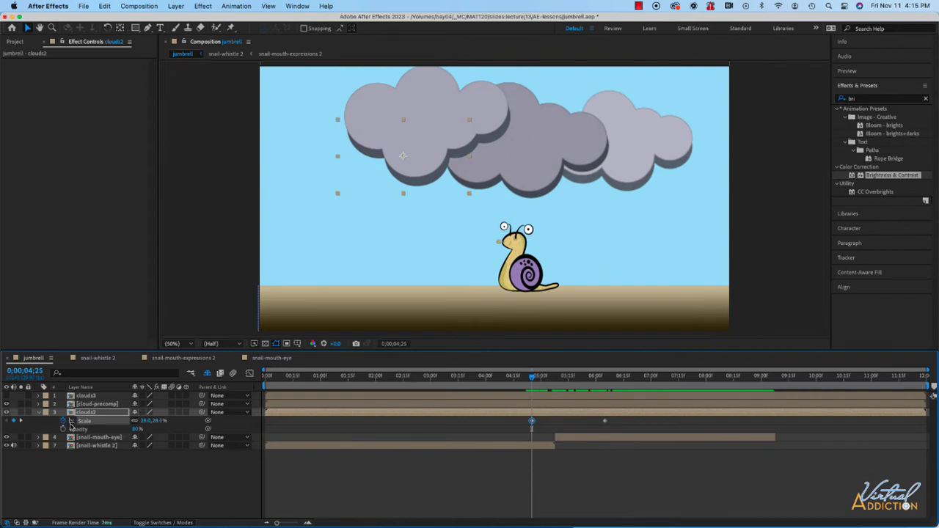
# Add scale keyframes to the clouds3 layer at 0;00;04;25 and 0;00;06;05, and make the layer visible
pyautogui.click(93, 397)
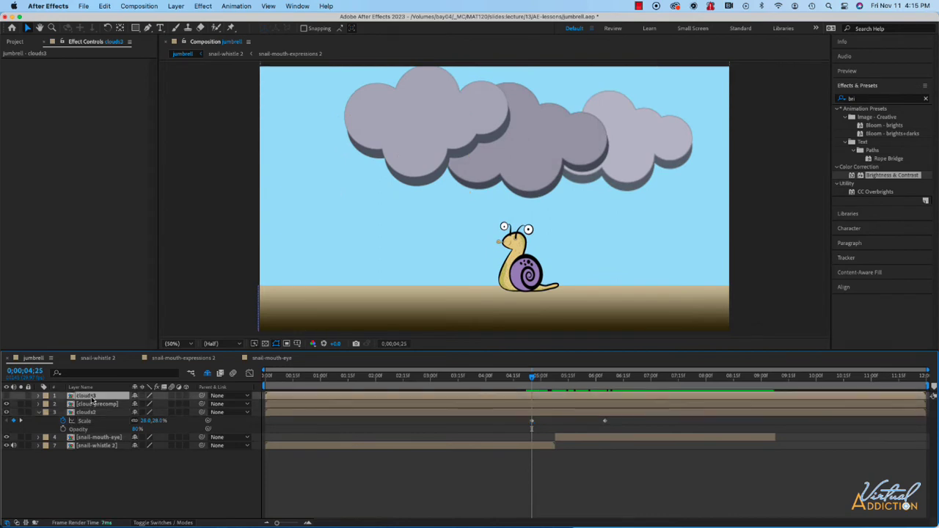
pyautogui.press('s')
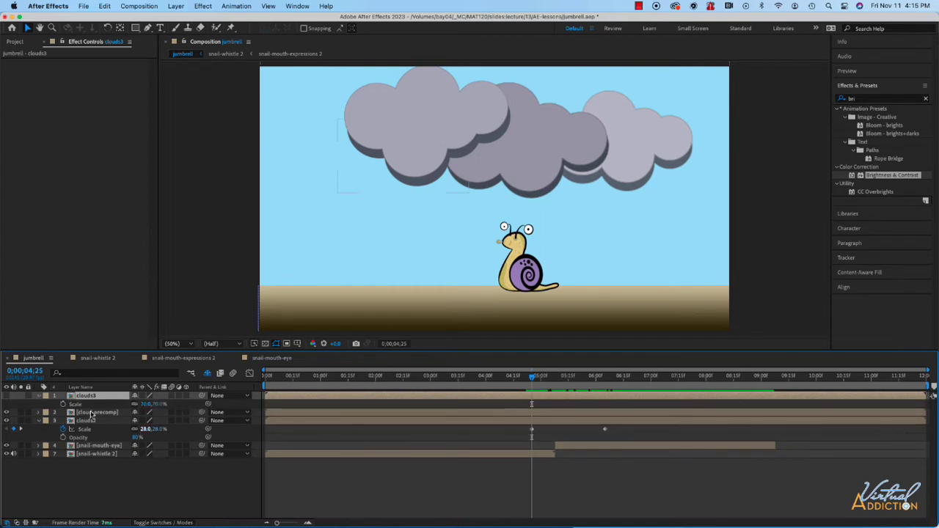
pyautogui.hotkey('alt', 'shift', 's')
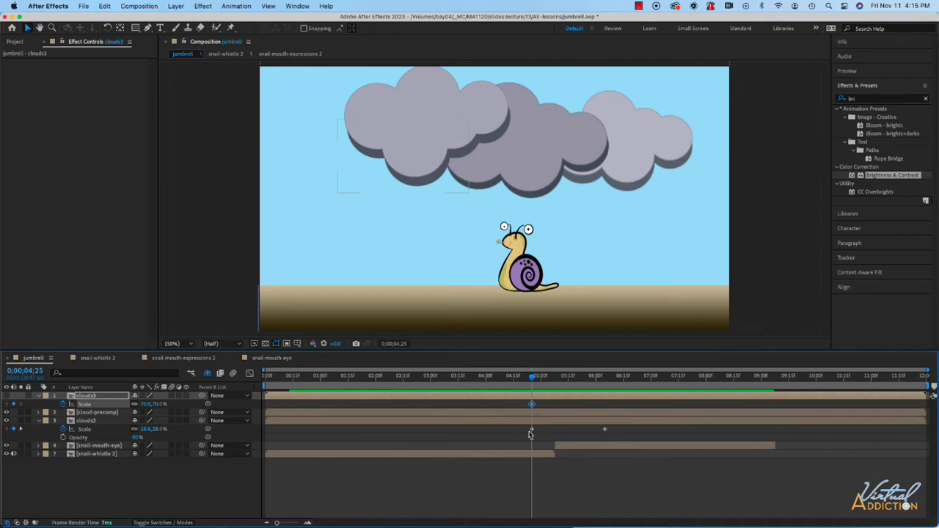
pyautogui.press('k')
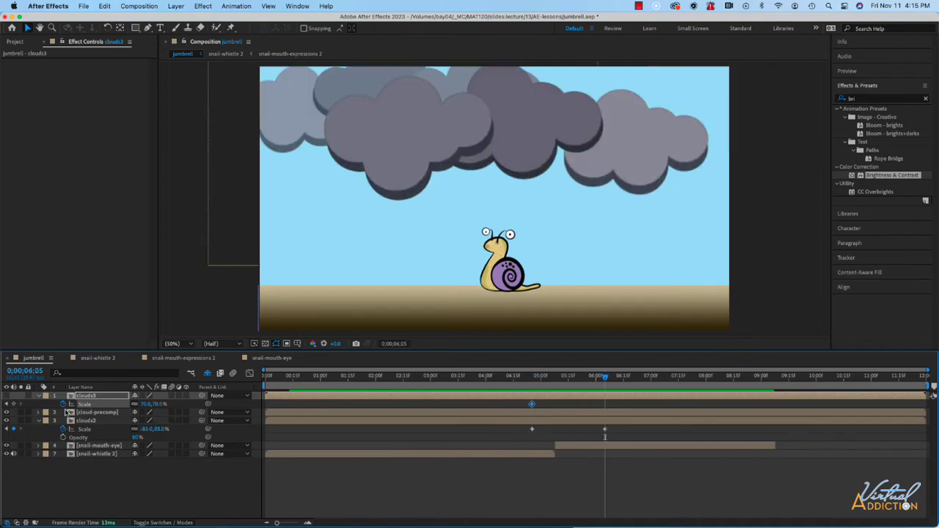
pyautogui.click(14, 405)
pyautogui.click(7, 396)
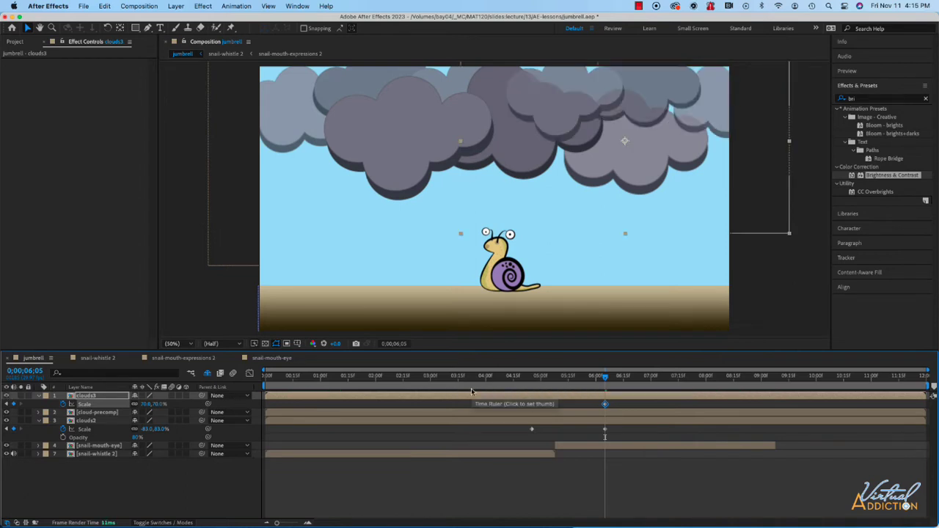
# Set the clouds3 scale keyframe at 0;00;04;25 to 3% and preview the cloud animation from about 0;00;03;22
pyautogui.press('j')
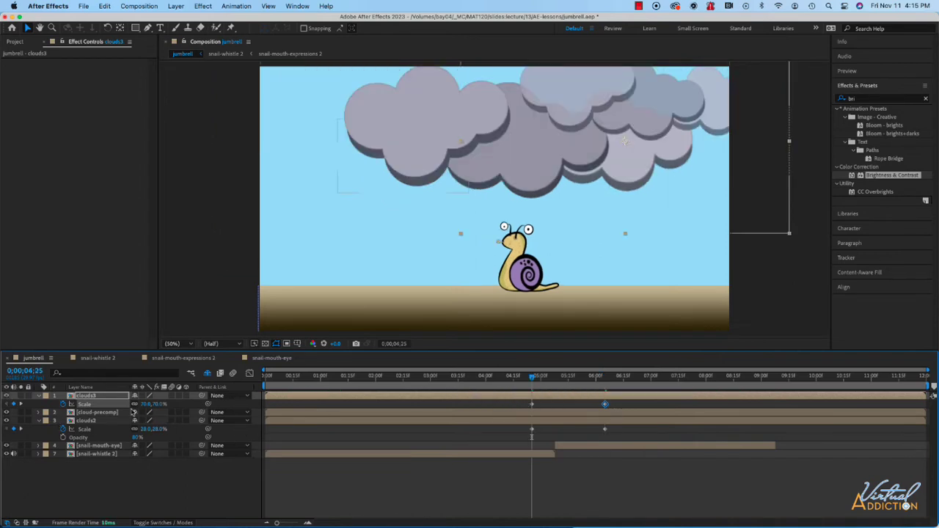
pyautogui.moveTo(149, 405); pyautogui.dragTo(112, 404)
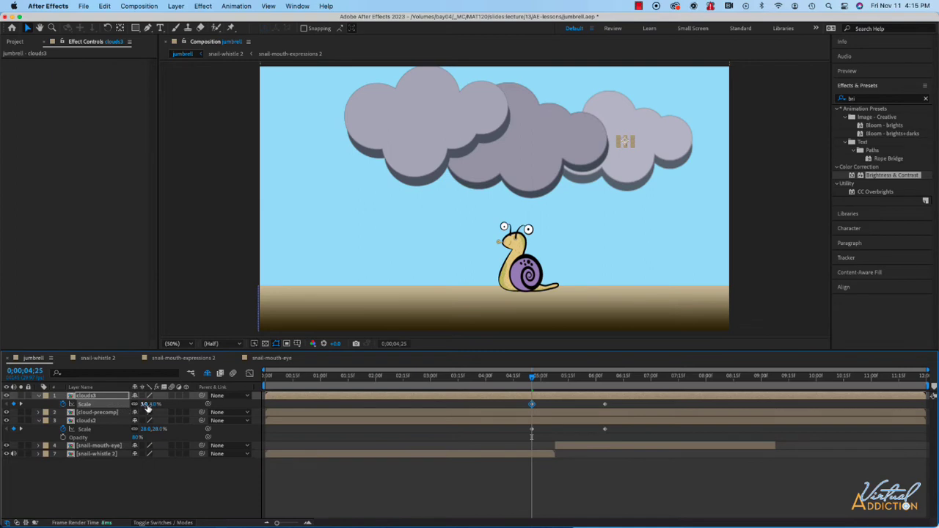
pyautogui.click(468, 383)
pyautogui.moveTo(468, 384); pyautogui.dragTo(471, 383)
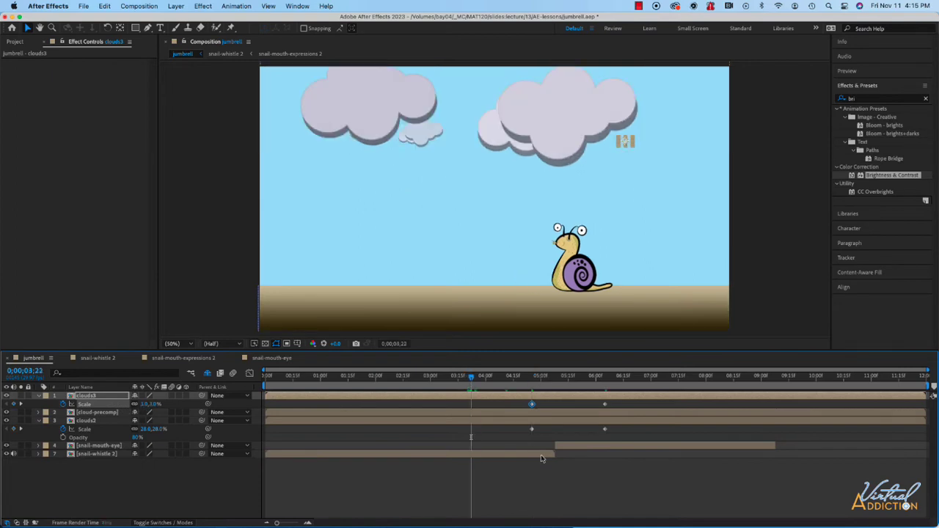
pyautogui.click(505, 482)
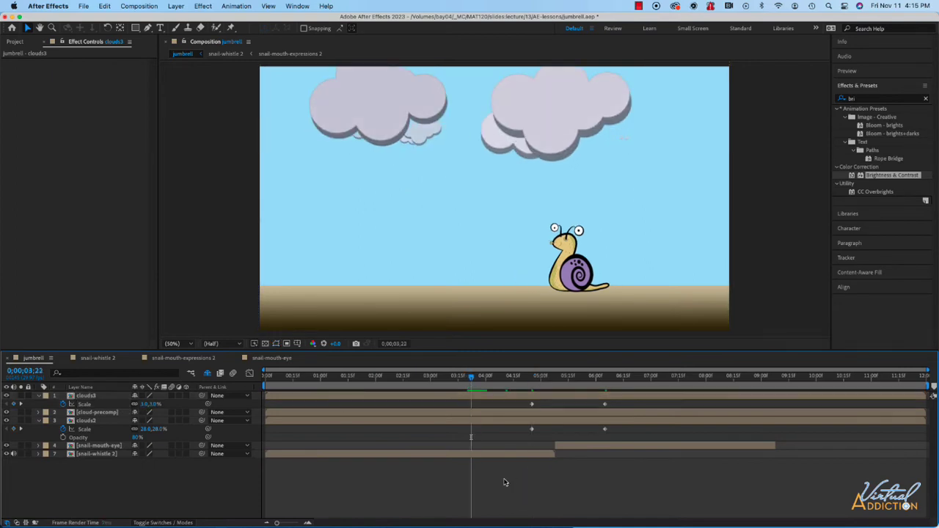
pyautogui.press('space')
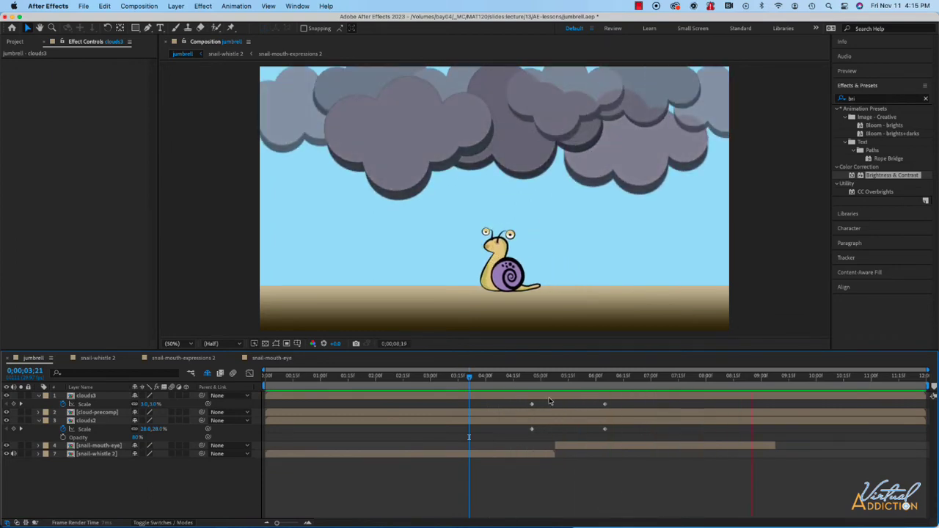
pyautogui.press('space')
pyautogui.moveTo(642, 382)
pyautogui.mouseDown()
pyautogui.moveTo(563, 384)
pyautogui.moveTo(626, 384)
pyautogui.mouseUp()
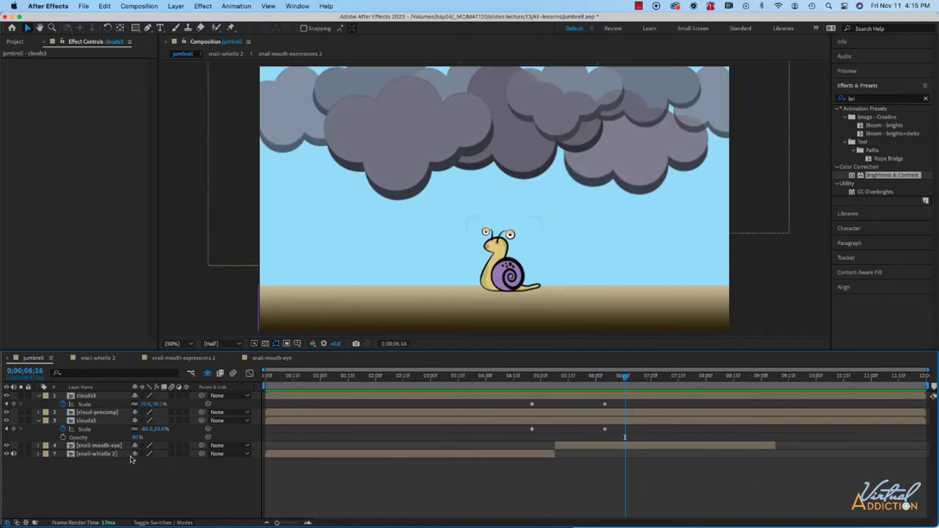
# Collapse the clouds3 and clouds2 properties and check the clouds before the scale animation, around 0;00;04;15
pyautogui.click(39, 396)
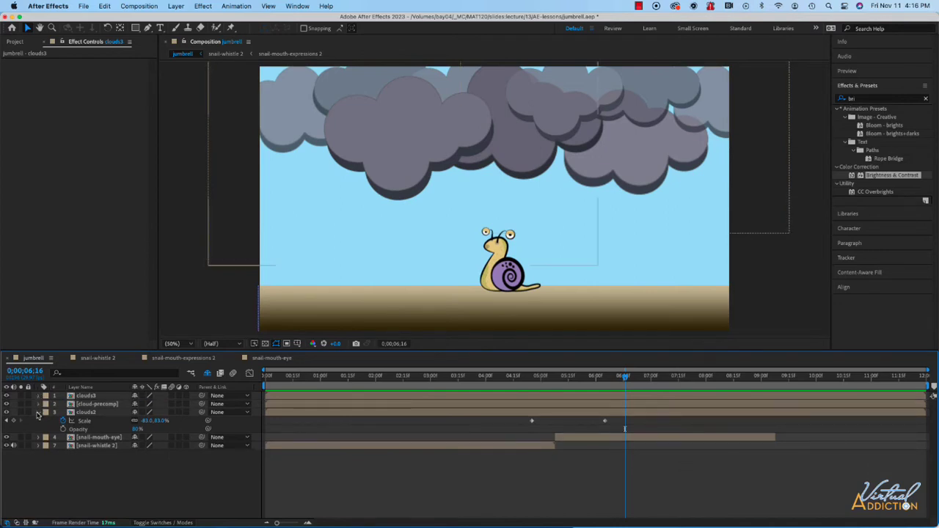
pyautogui.click(38, 413)
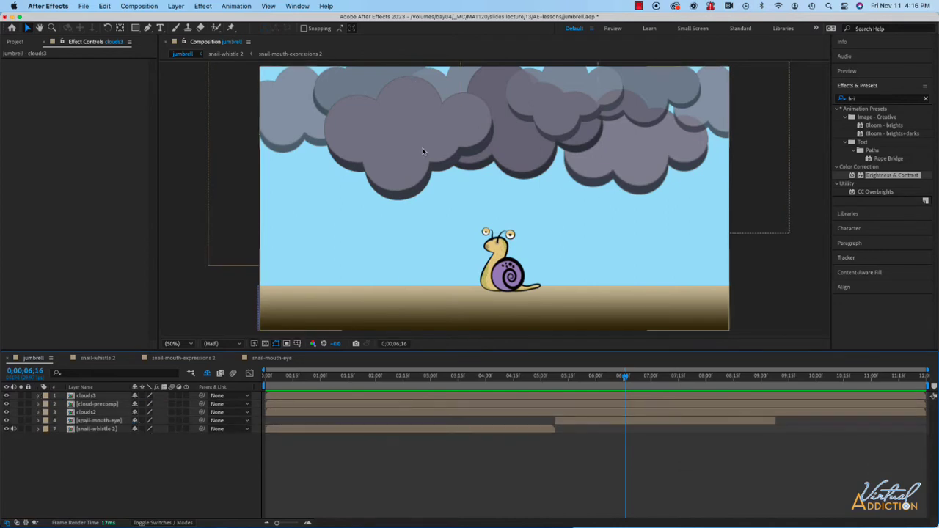
pyautogui.click(524, 376)
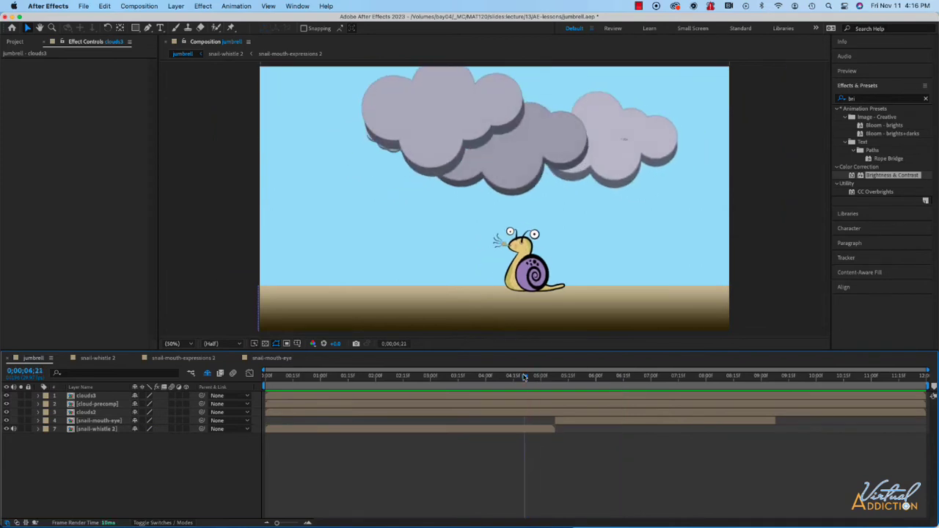
pyautogui.moveTo(524, 377); pyautogui.dragTo(513, 376)
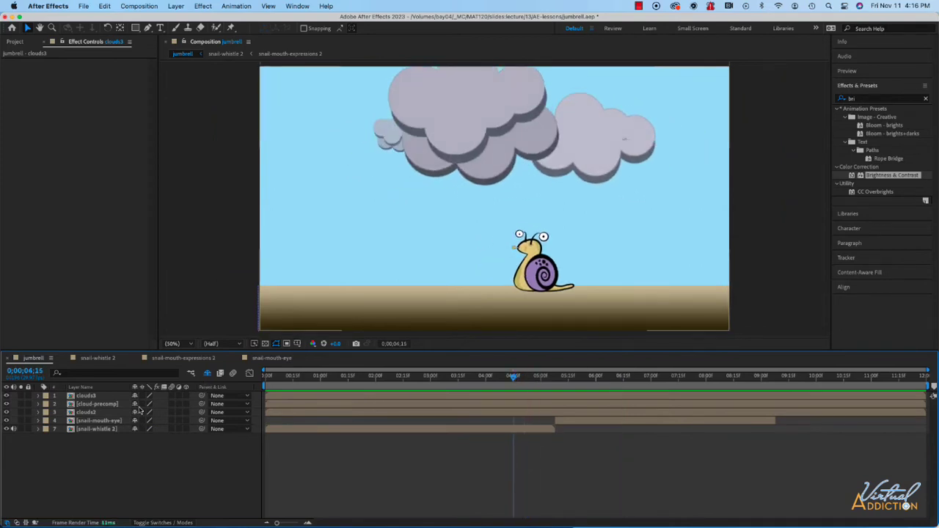
# Trim the in points of the clouds3 and clouds2 layers to their first scale keyframes at 0;00;04;25
pyautogui.click(85, 396)
pyautogui.keyDown('super'); pyautogui.click(88, 413); pyautogui.keyUp('super')
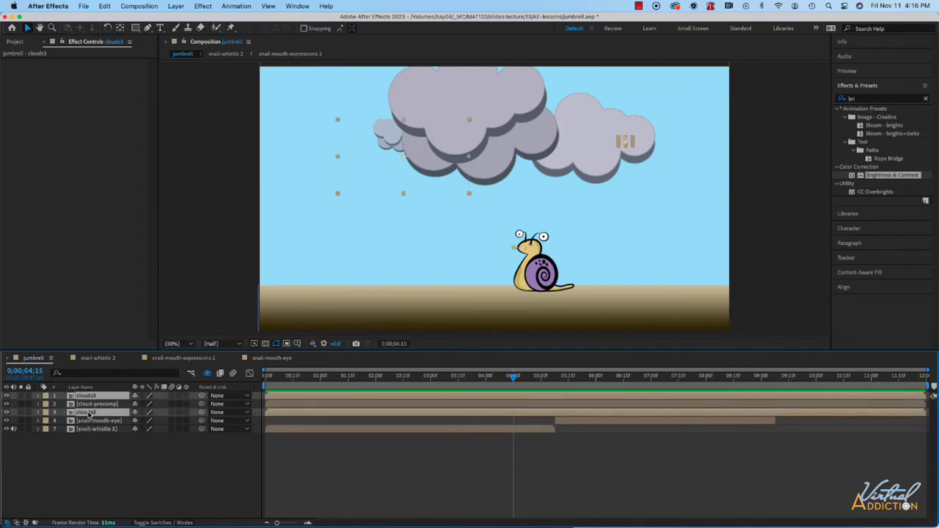
pyautogui.press('u')
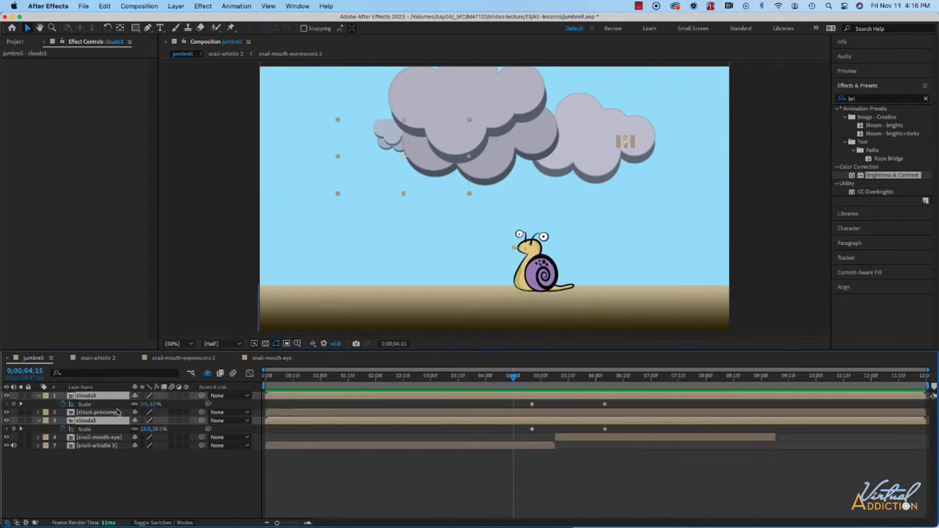
pyautogui.moveTo(513, 379); pyautogui.dragTo(530, 380)
pyautogui.click(532, 377)
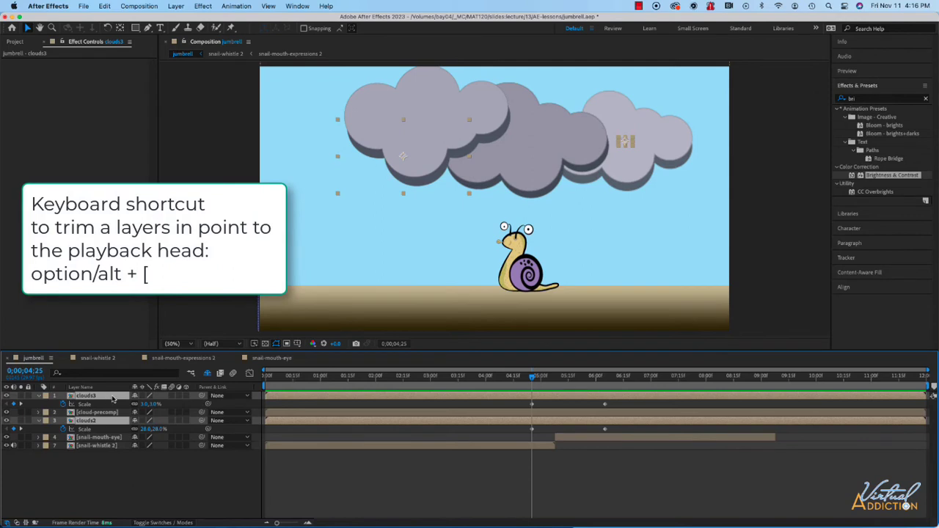
pyautogui.hotkey('alt', '[')
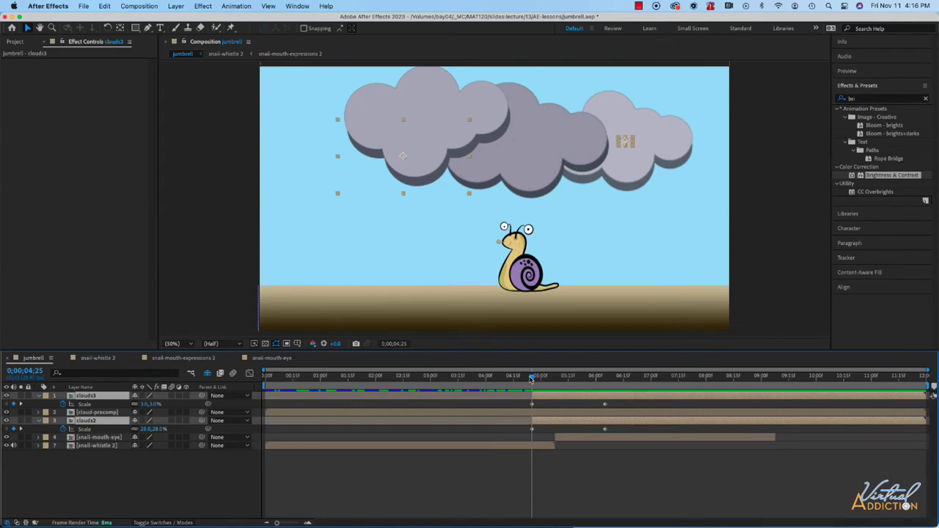
# Apply Easy Ease to all scale keyframes of clouds3 and clouds2, and preview the eased cloud growth
pyautogui.moveTo(531, 379)
pyautogui.mouseDown()
pyautogui.moveTo(455, 378)
pyautogui.moveTo(618, 391)
pyautogui.moveTo(536, 394)
pyautogui.mouseUp()
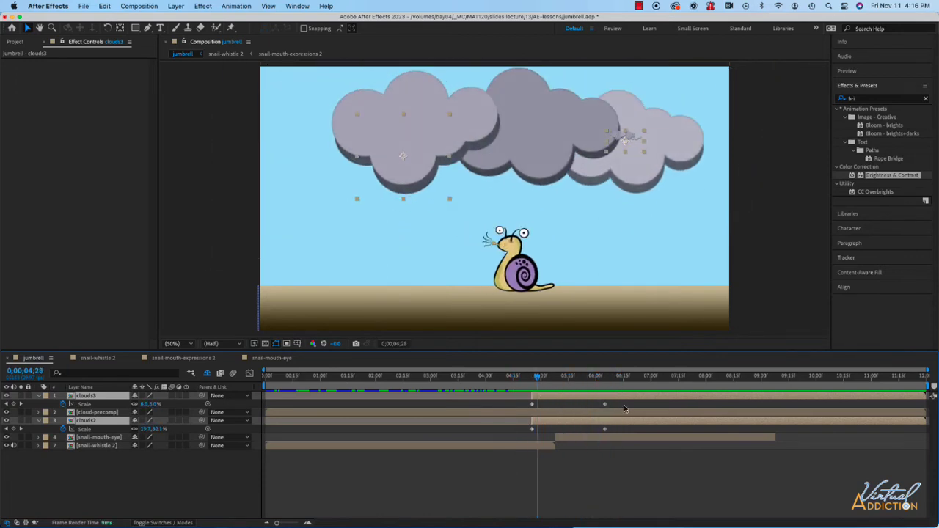
pyautogui.moveTo(624, 403); pyautogui.dragTo(517, 409)
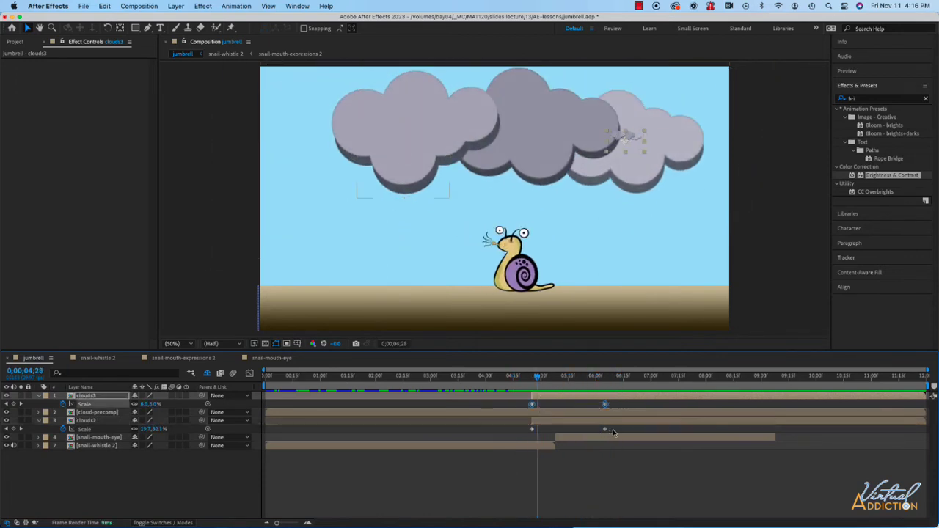
pyautogui.moveTo(616, 429); pyautogui.dragTo(522, 432)
pyautogui.click(620, 404)
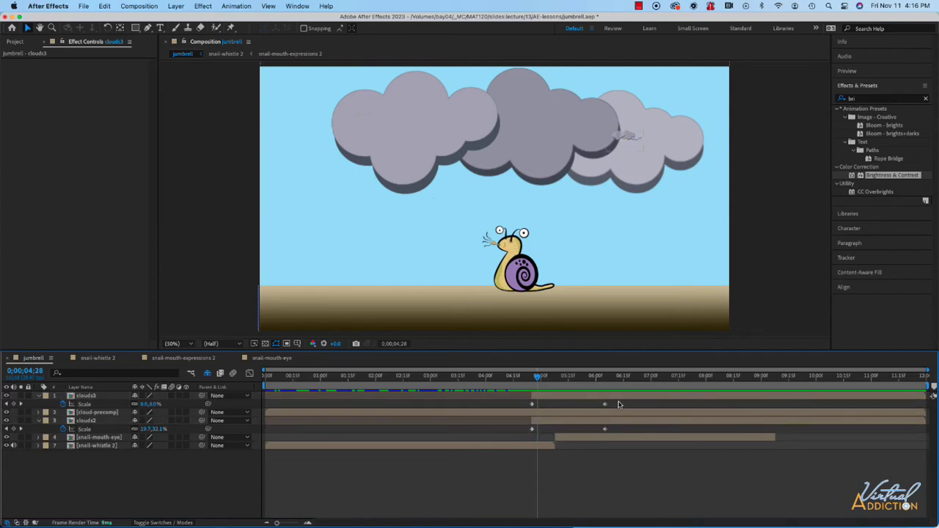
pyautogui.moveTo(621, 399); pyautogui.dragTo(529, 433)
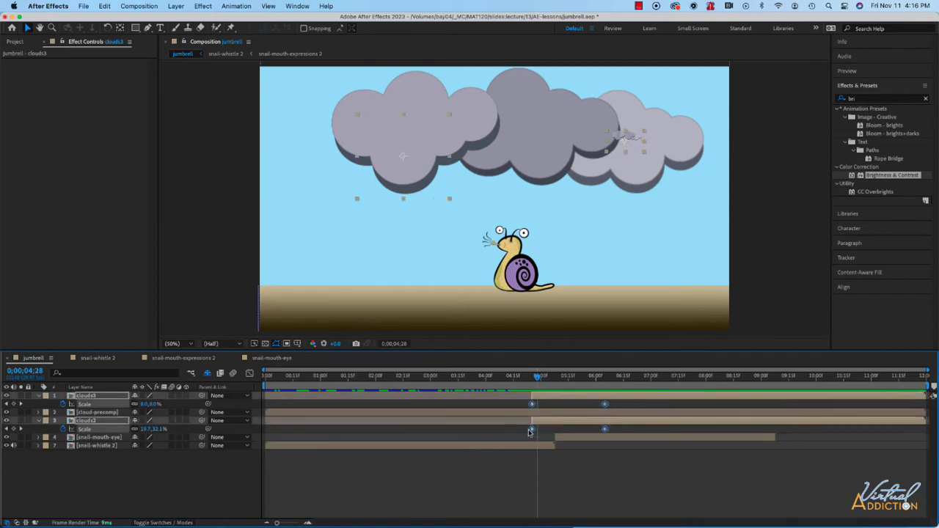
pyautogui.press('F9')
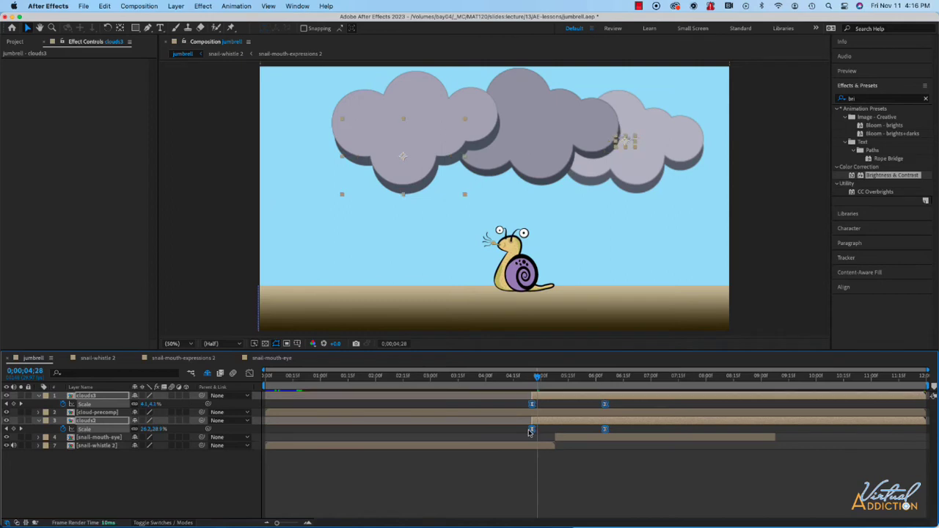
pyautogui.moveTo(543, 379); pyautogui.dragTo(511, 380)
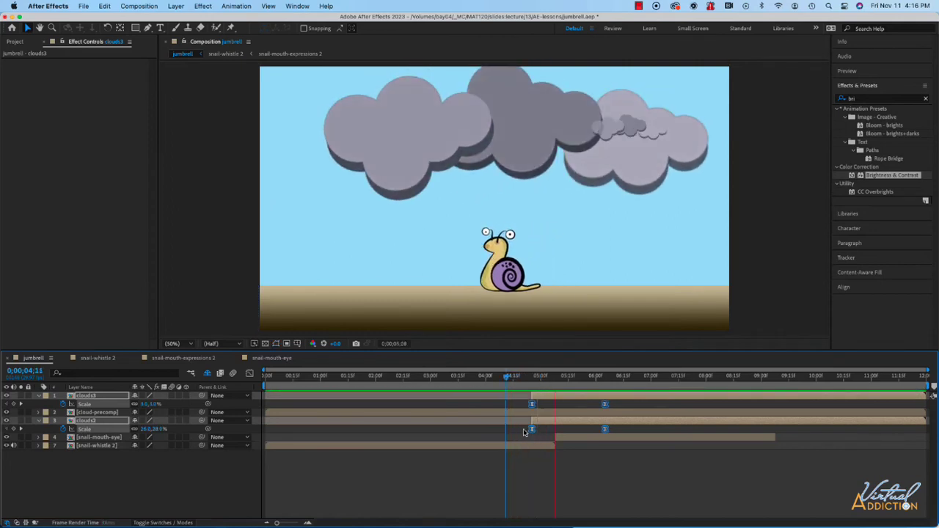
# Move the ending scale keyframe of clouds3 earlier, to just before 0;00;06;00, and scrub through the staggered growth
pyautogui.click(604, 404)
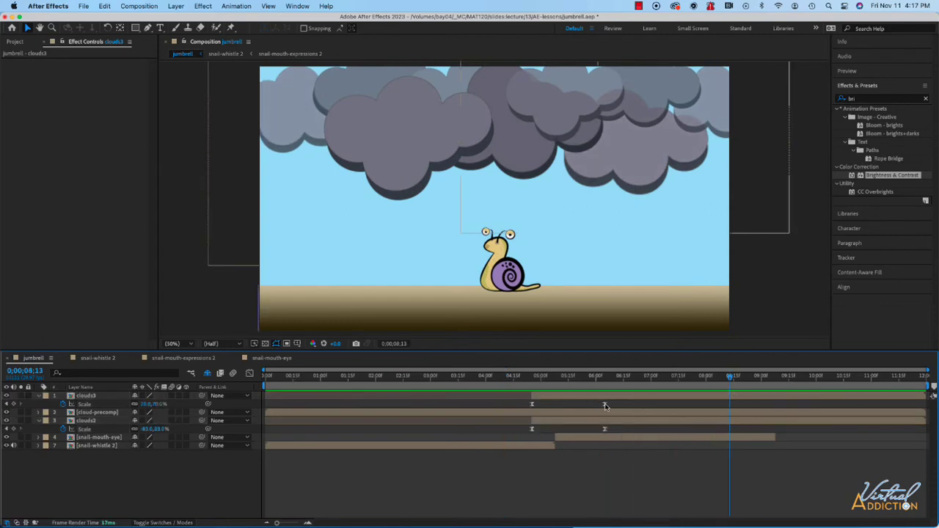
pyautogui.moveTo(604, 405); pyautogui.dragTo(588, 404)
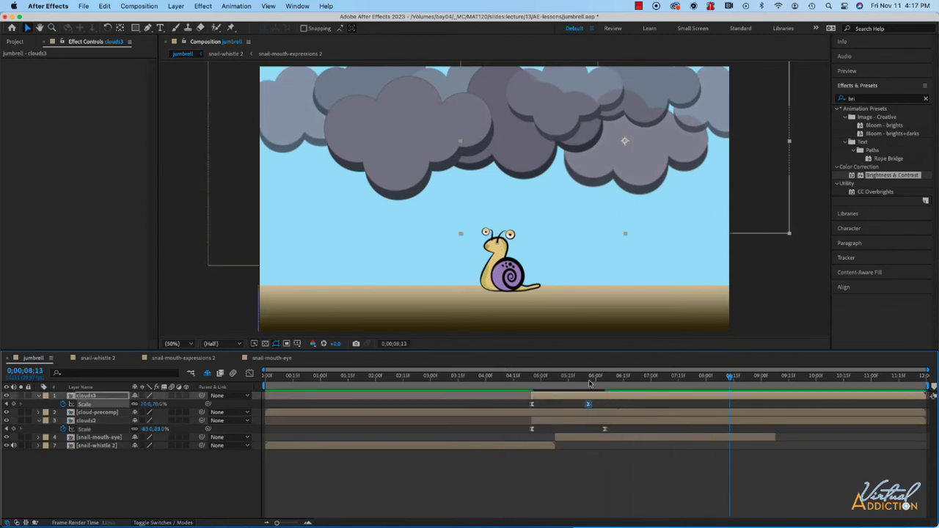
pyautogui.moveTo(553, 378); pyautogui.dragTo(606, 378)
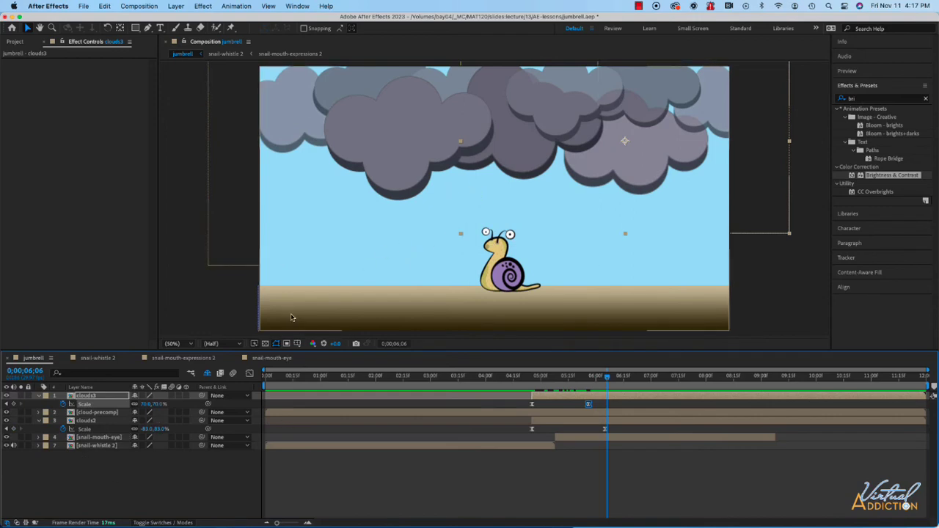
# Collapse both cloud copies and unshy the Medium solid layer so it stays listed while the shy layers are hidden
pyautogui.click(38, 420)
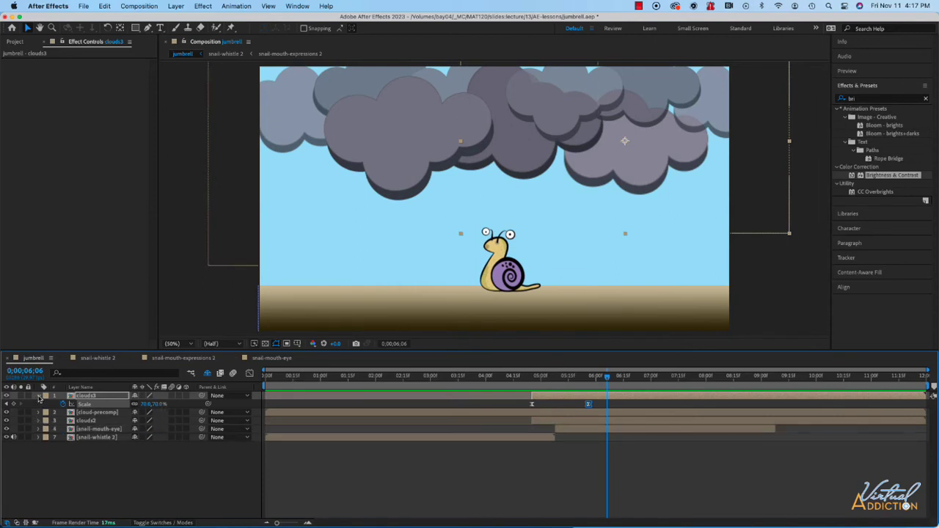
pyautogui.click(38, 396)
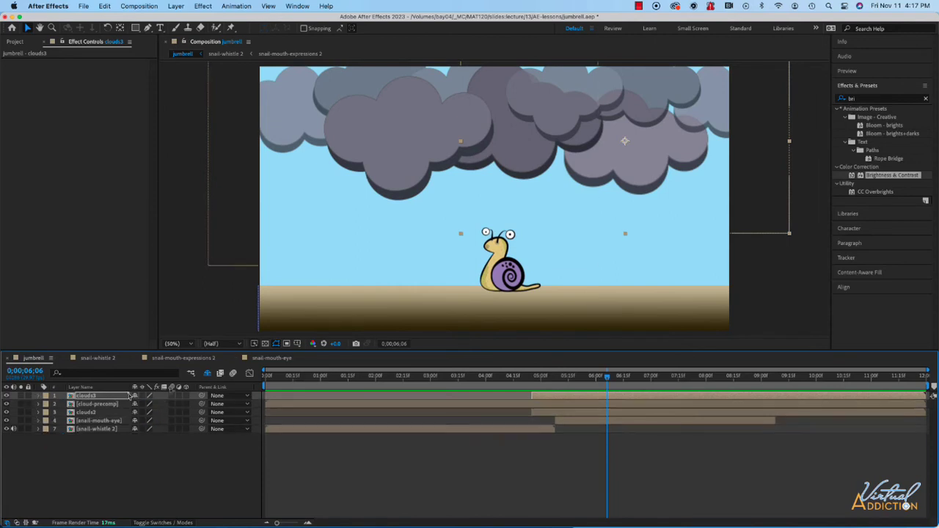
pyautogui.click(207, 374)
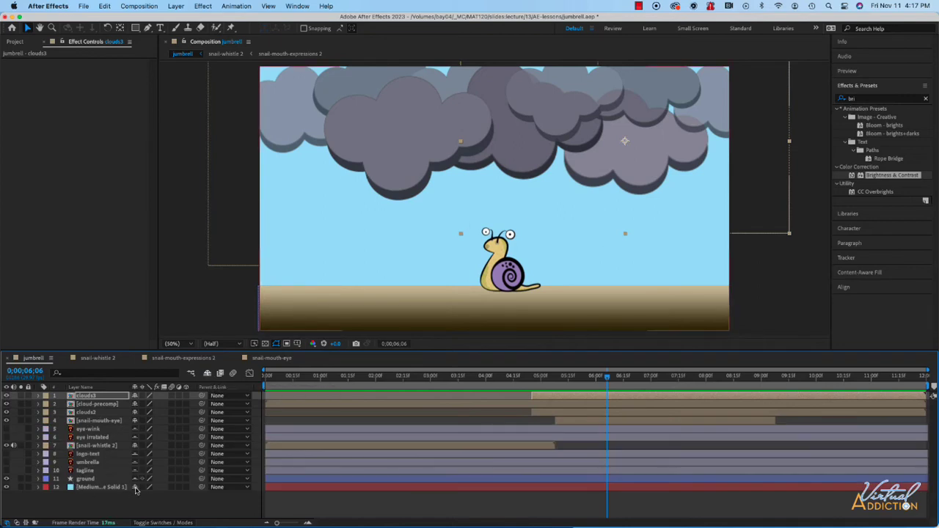
pyautogui.click(208, 375)
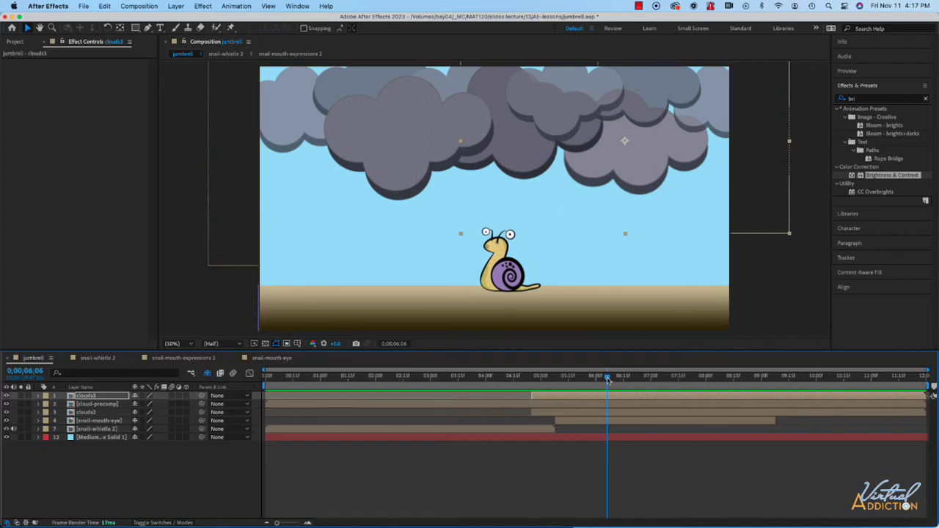
# Move the current time to 0;00;03;21 and check the sky solid's transform properties
pyautogui.moveTo(607, 380); pyautogui.dragTo(470, 385)
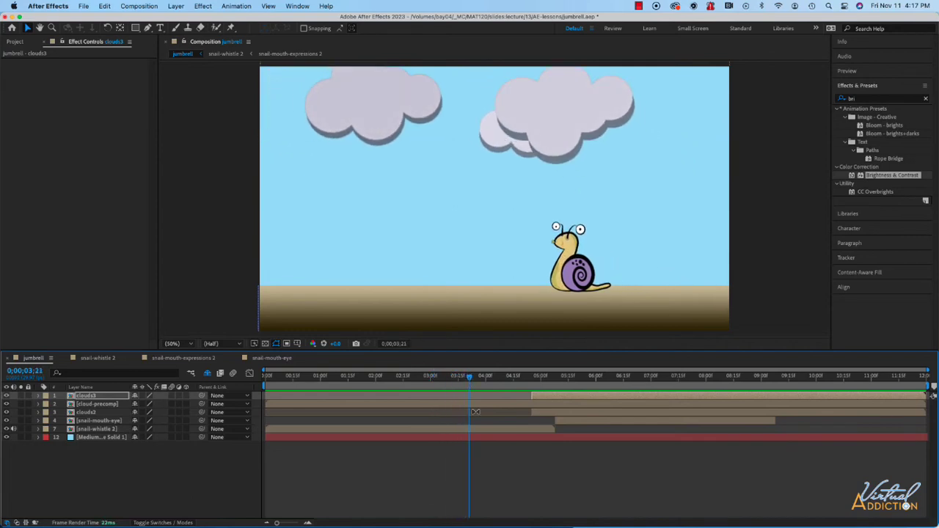
pyautogui.click(39, 437)
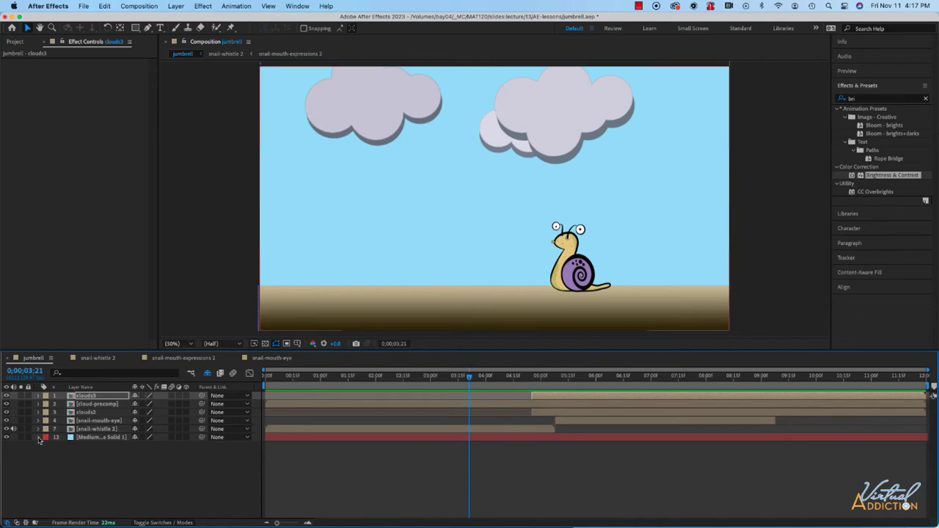
pyautogui.click(47, 446)
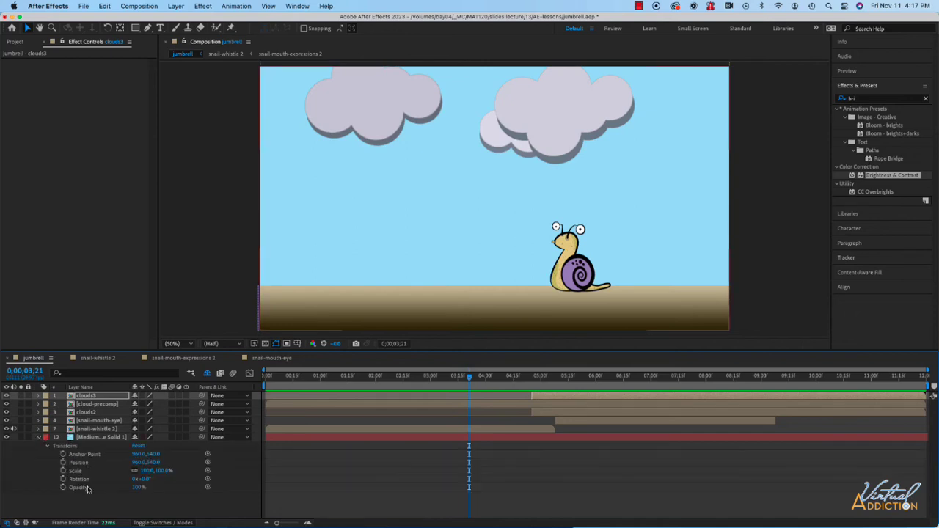
pyautogui.click(39, 438)
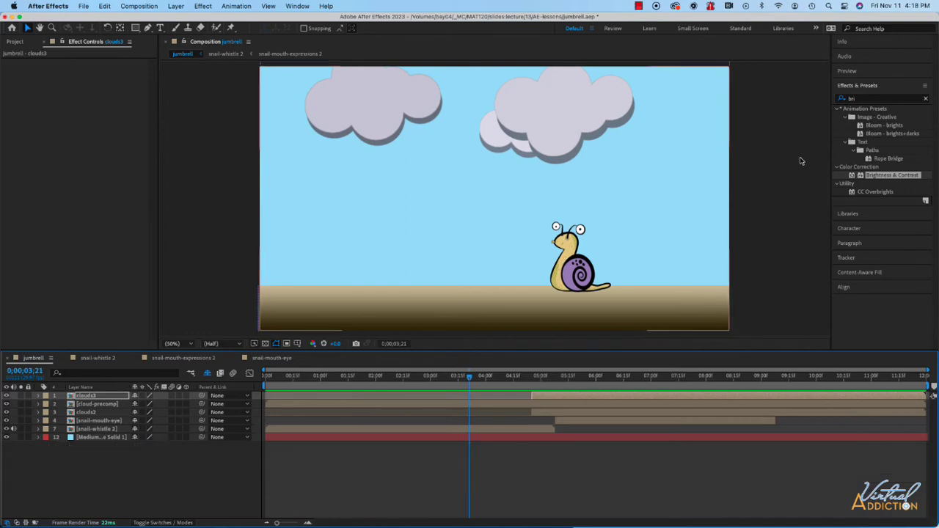
# Search the effects for "hue" and apply Hue/Saturation to the Medium solid sky layer
pyautogui.click(927, 100)
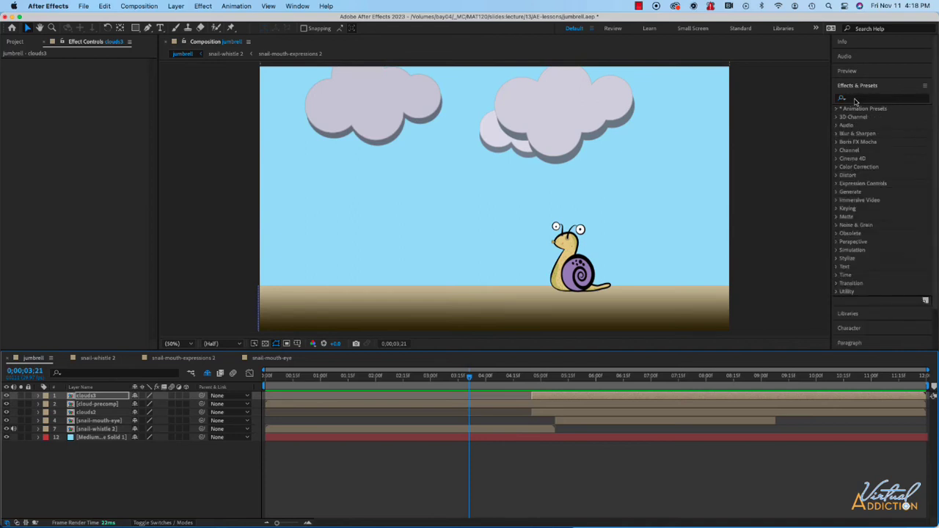
pyautogui.click(855, 99)
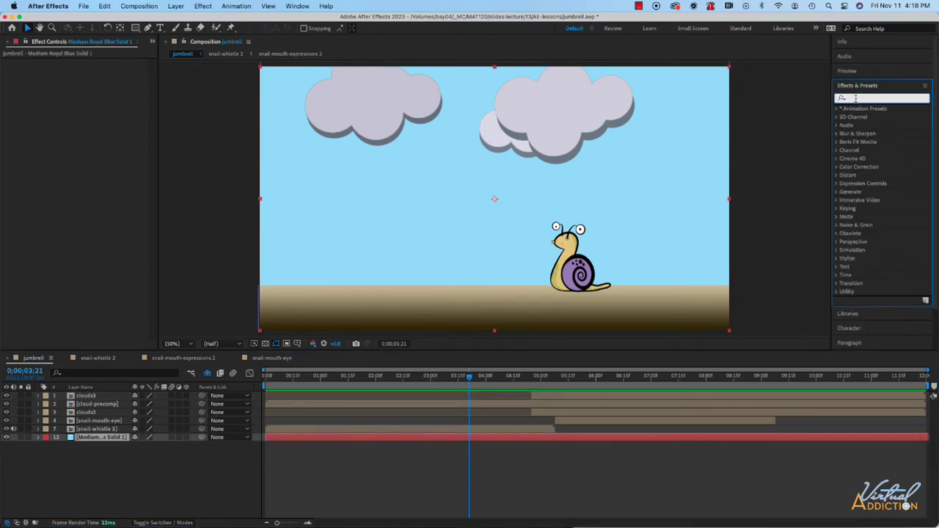
pyautogui.write('hue')
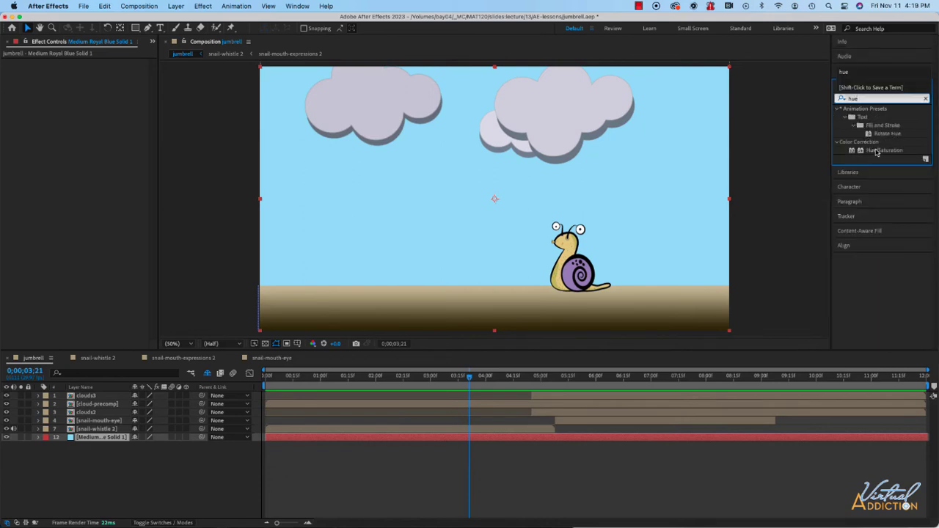
pyautogui.moveTo(879, 153); pyautogui.dragTo(110, 439)
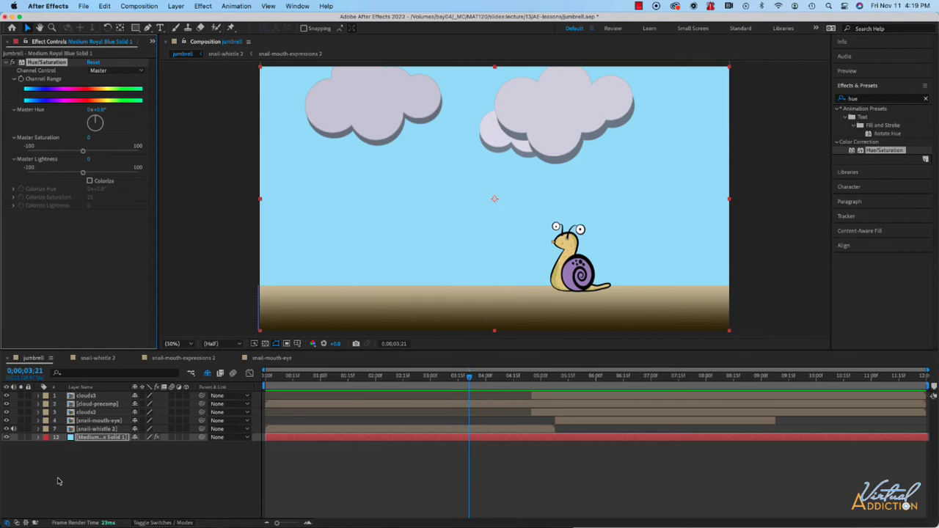
# Reveal the sky solid's Hue/Saturation properties and set a starting Channel Range keyframe at 0;00;03;21
pyautogui.click(38, 437)
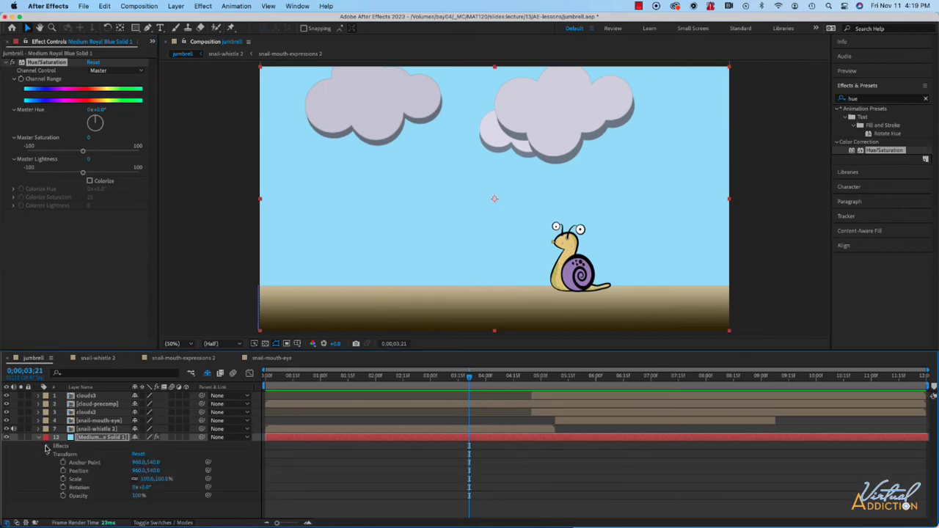
pyautogui.click(47, 447)
pyautogui.click(54, 455)
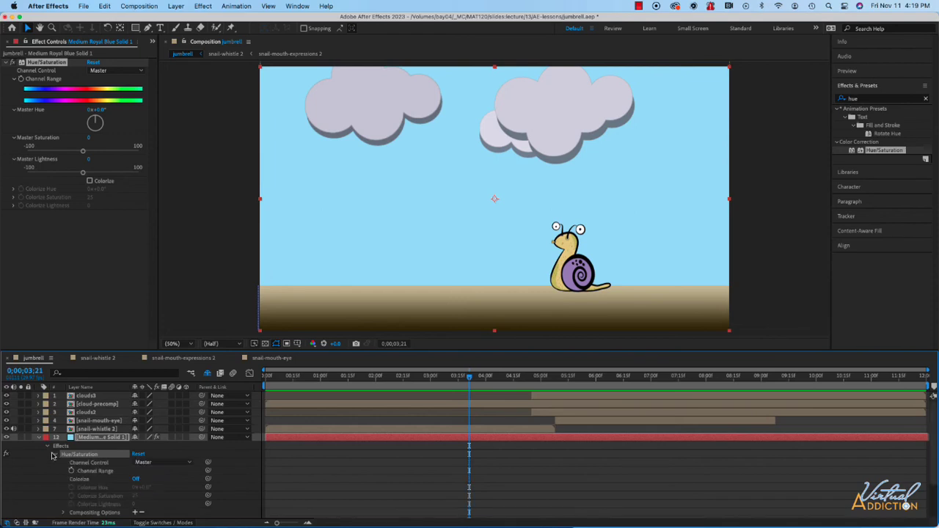
pyautogui.scroll(-2, 103, 498)
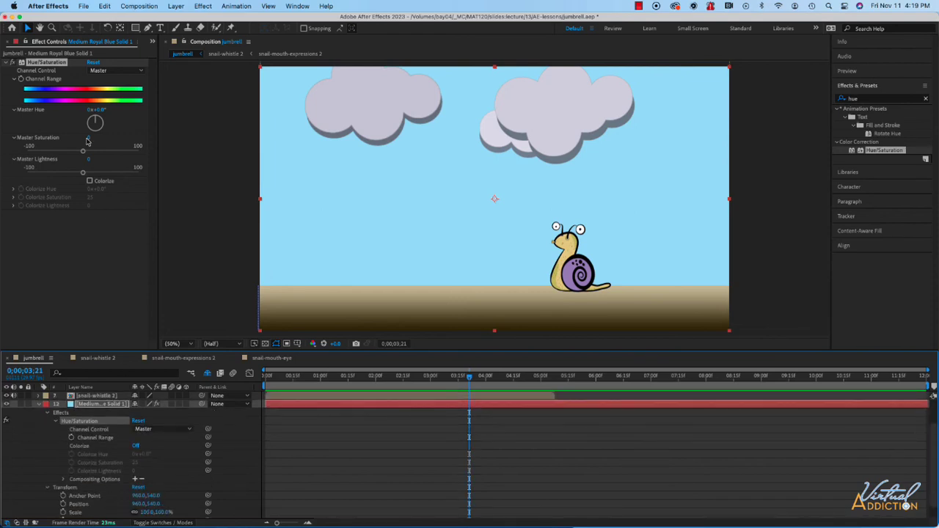
pyautogui.click(21, 78)
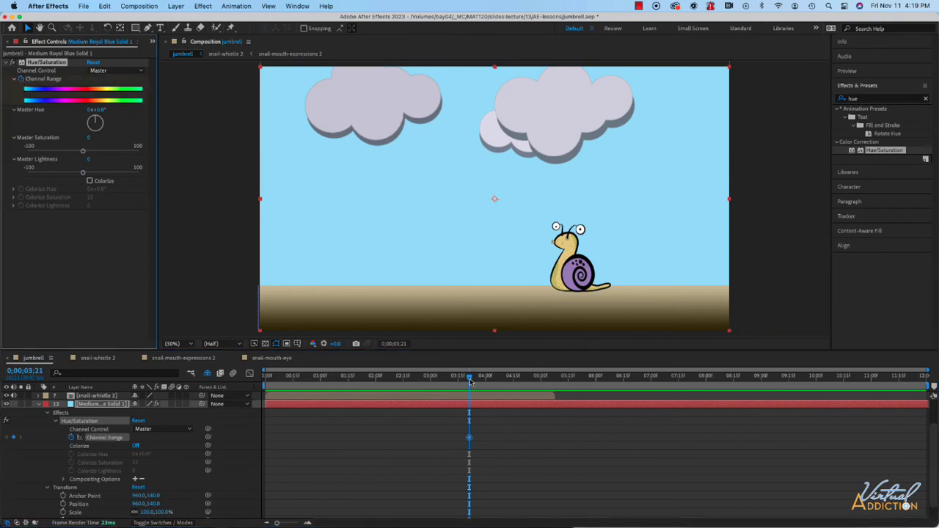
# Darken the sky at 0;00;06;10 by setting the Hue/Saturation Master Lightness to -42
pyautogui.moveTo(525, 383); pyautogui.dragTo(617, 385)
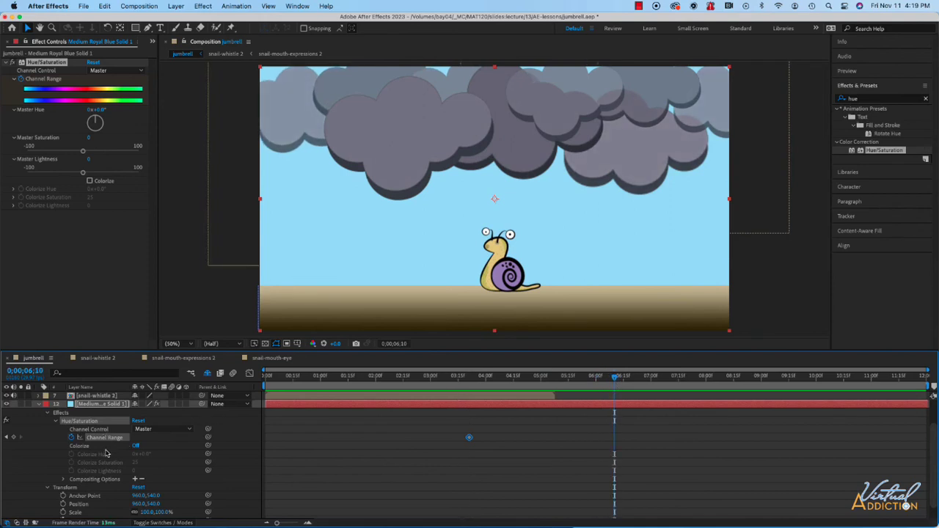
pyautogui.click(98, 159)
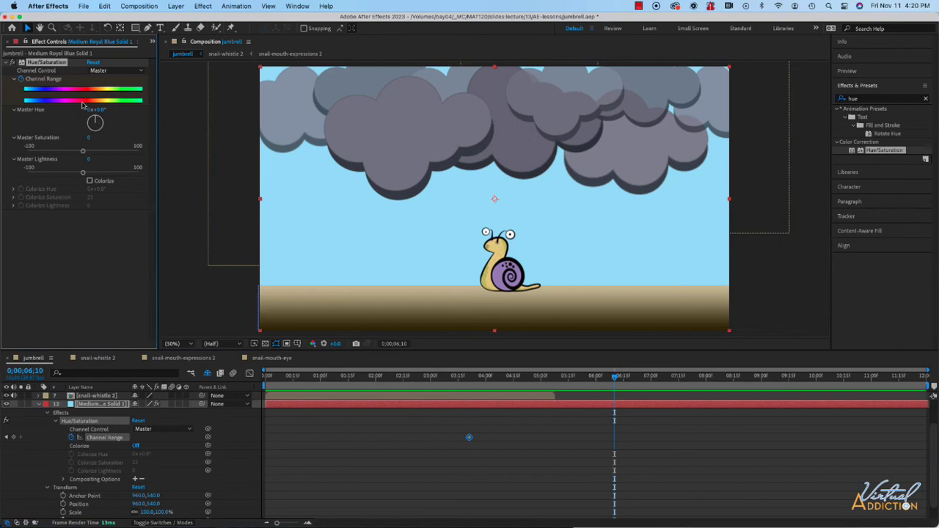
pyautogui.moveTo(83, 176); pyautogui.dragTo(60, 176)
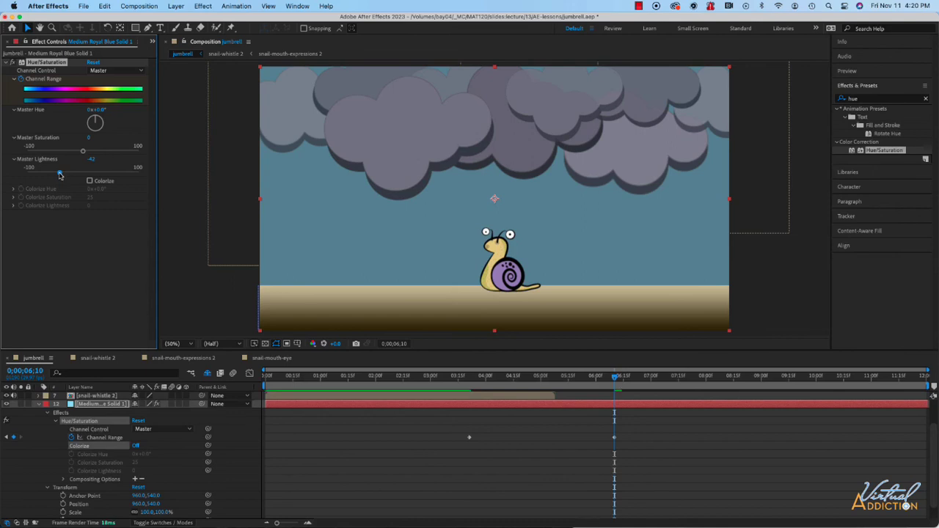
# Preview the sky darkening from 0;00;03;11, stop playback, and collapse the sky solid's properties
pyautogui.click(451, 380)
pyautogui.press('space')
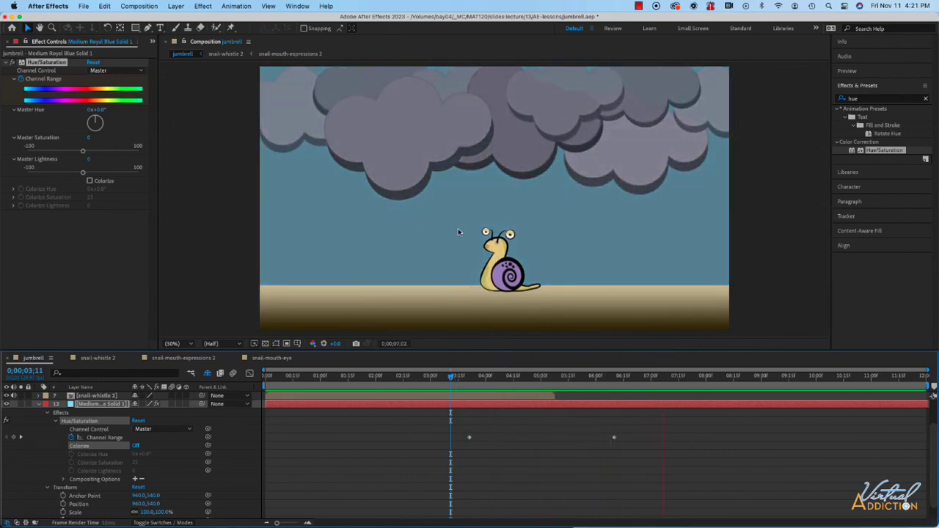
pyautogui.press('space')
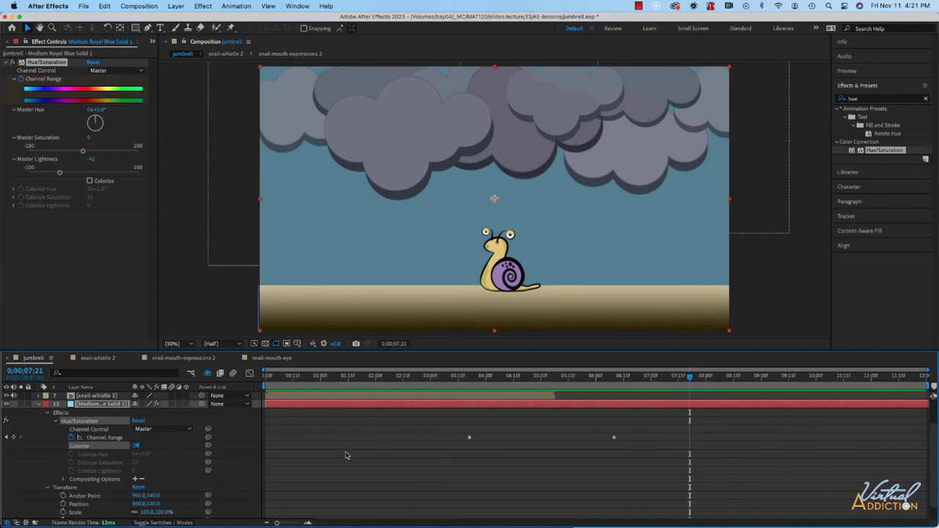
pyautogui.click(38, 404)
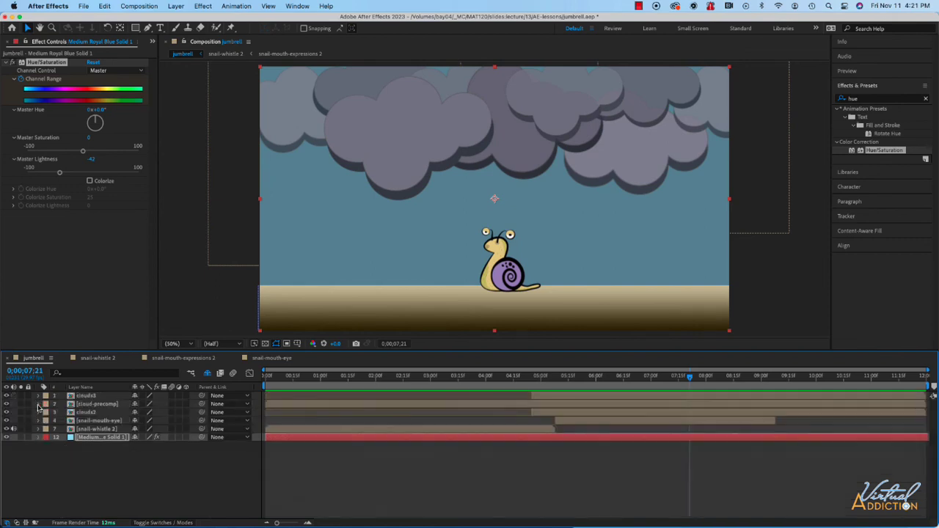